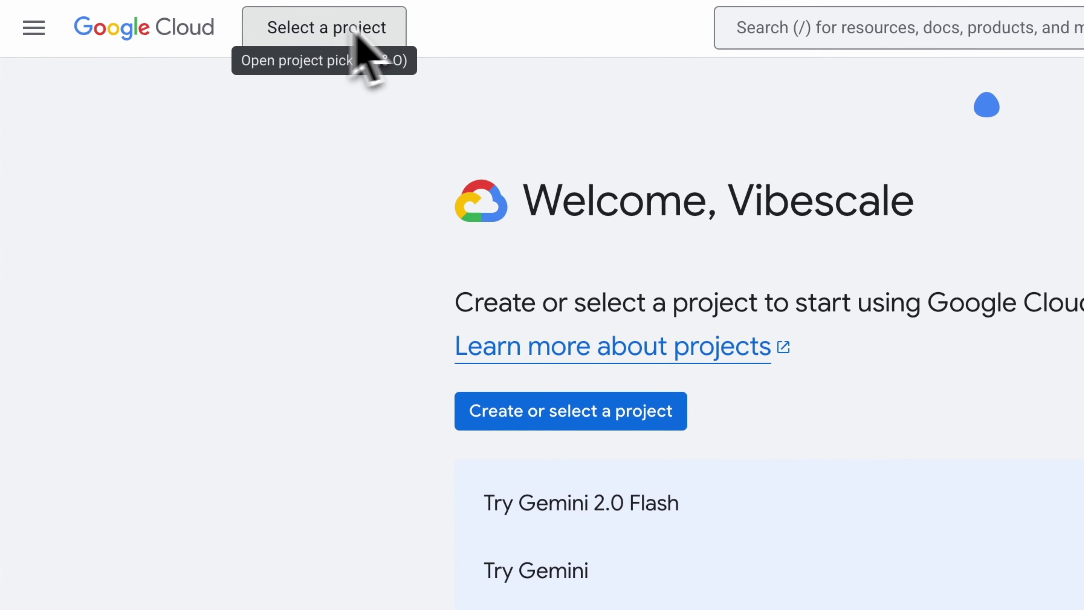
# Switch to the N8N Demo project and open its OAuth consent screen under APIs & Services.
pyautogui.click(172, 16)
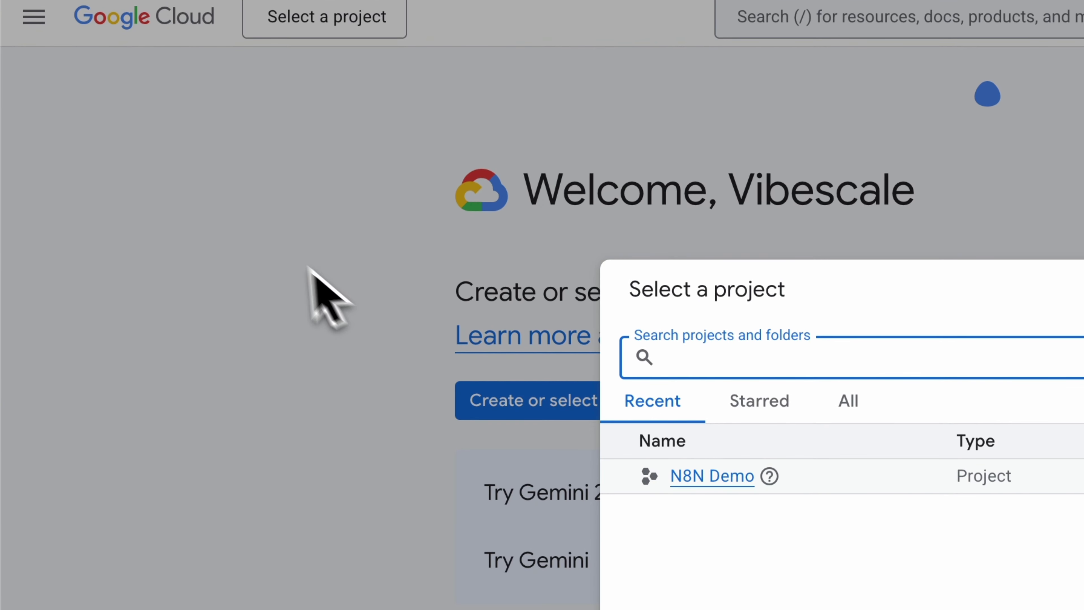
pyautogui.click(276, 257)
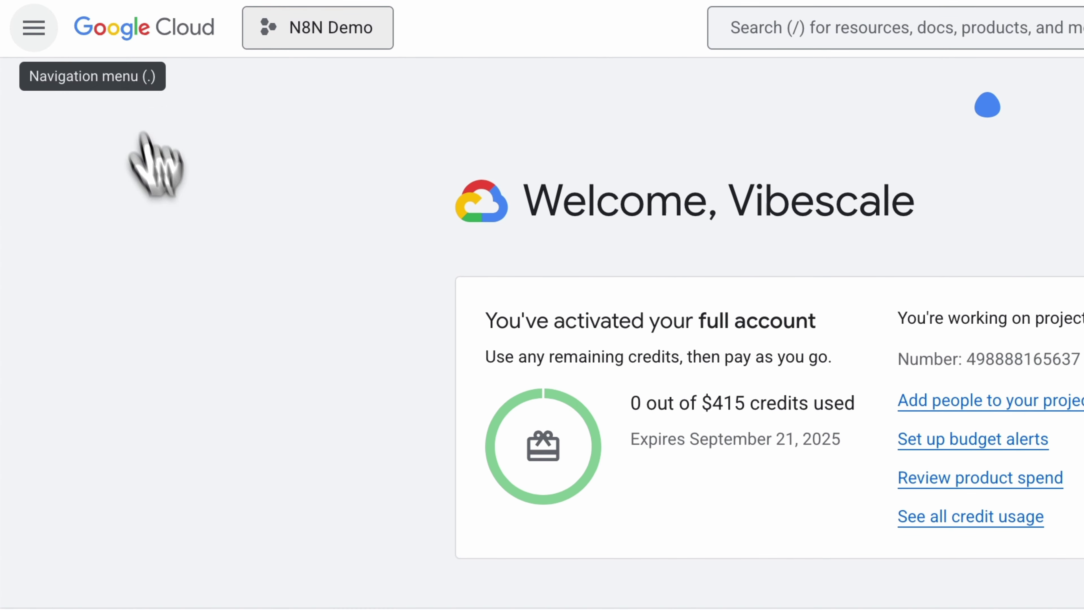
pyautogui.press('.')
pyautogui.moveTo(287, 356)
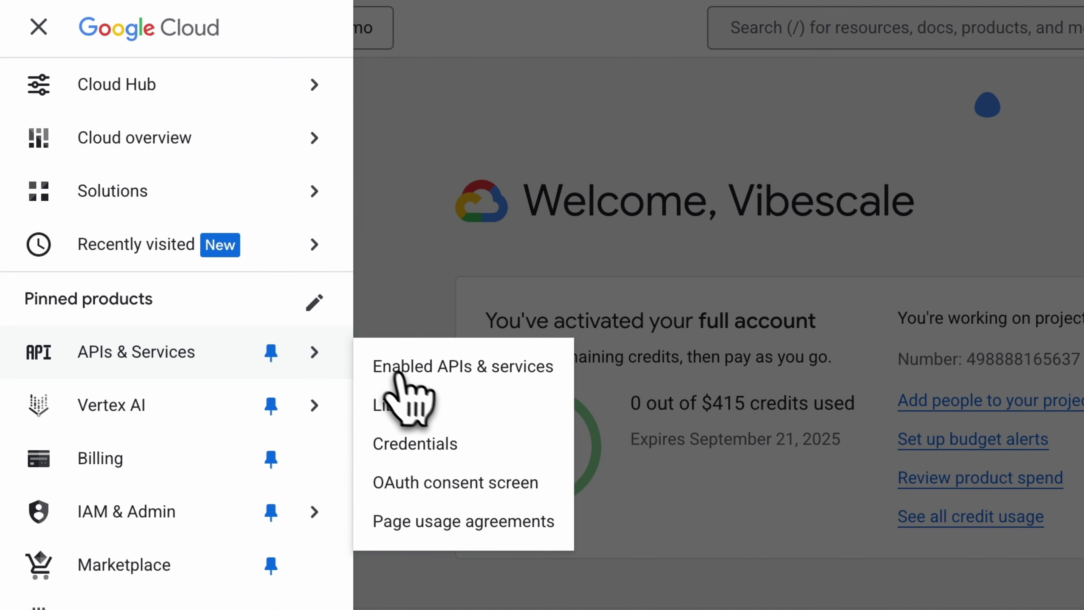
pyautogui.click(442, 484)
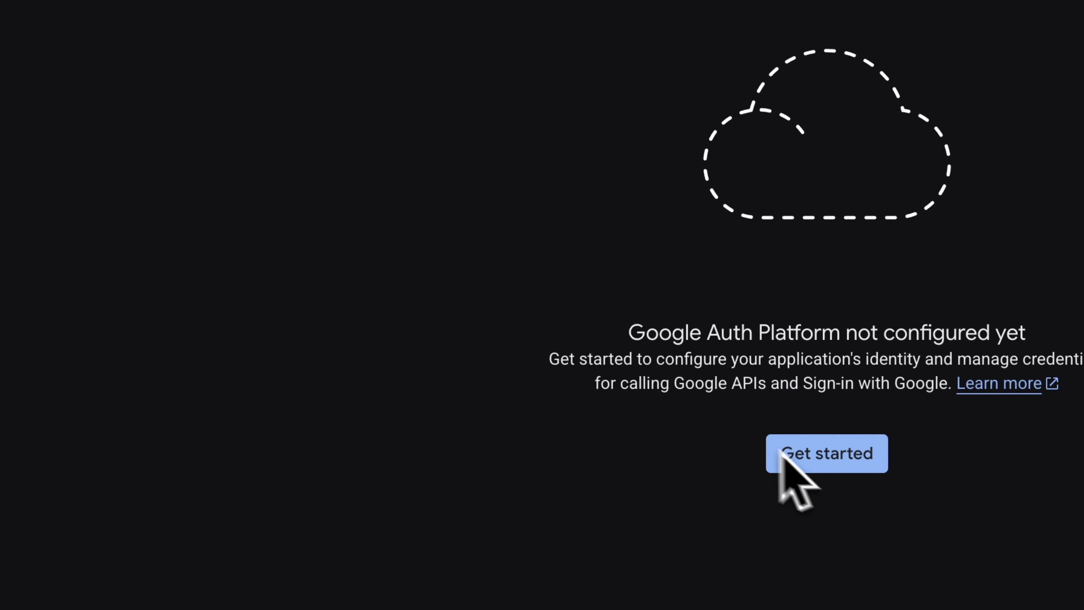
# Start the Google Auth Platform setup and fill in the app information with app name N8N and a user support e-mail.
pyautogui.click(783, 454)
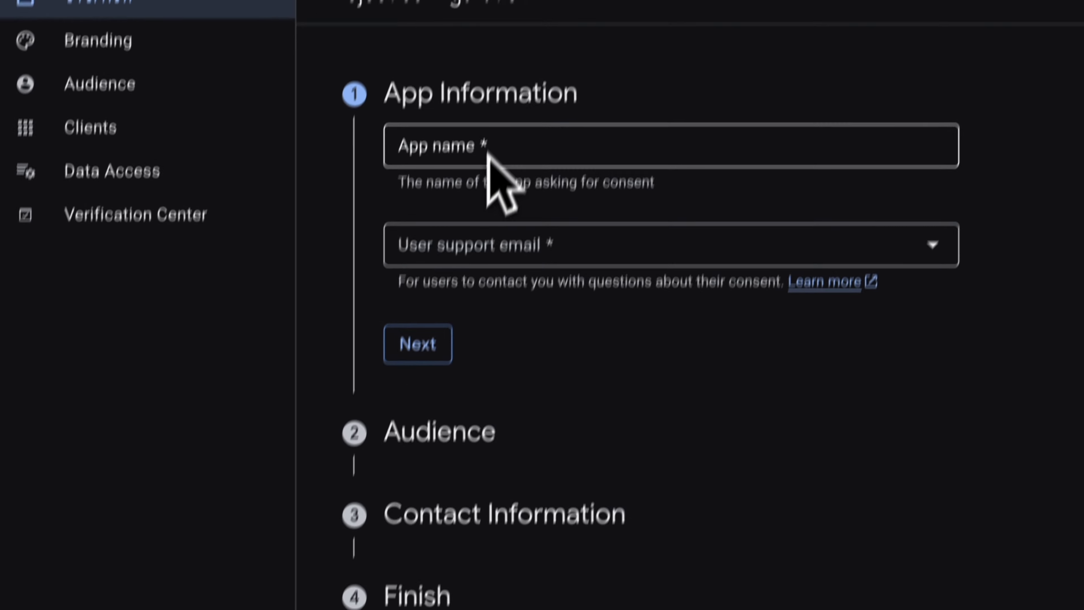
pyautogui.click(487, 150)
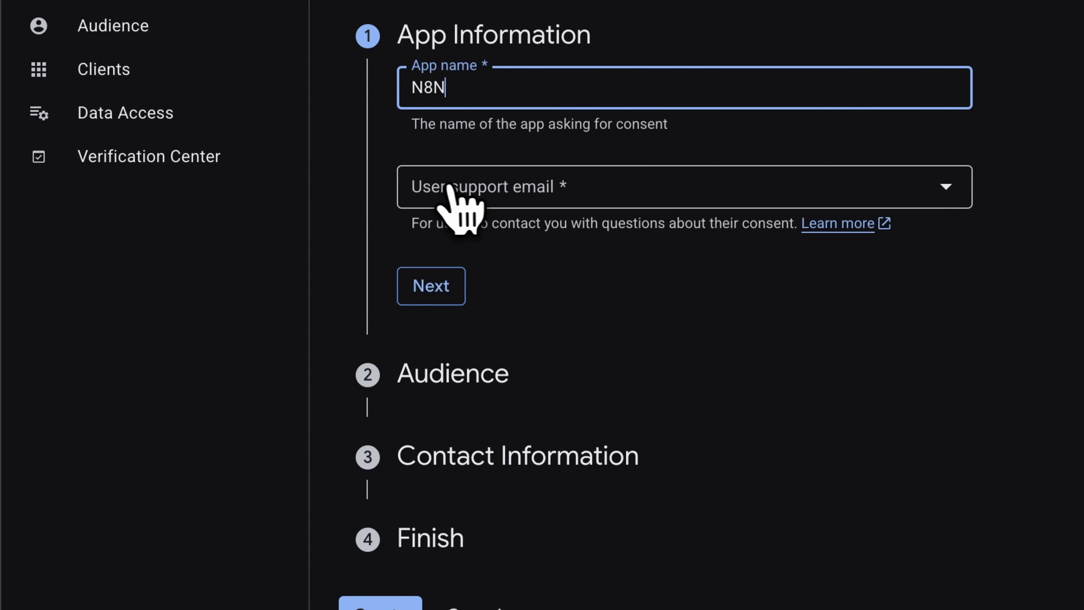
pyautogui.click(442, 204)
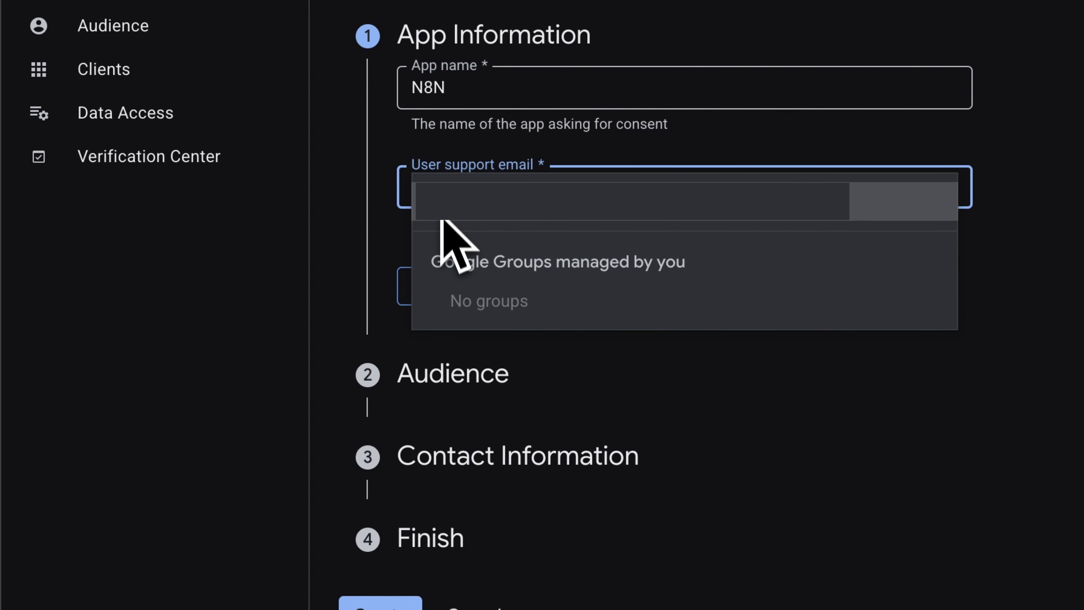
pyautogui.click(419, 302)
pyautogui.click(418, 298)
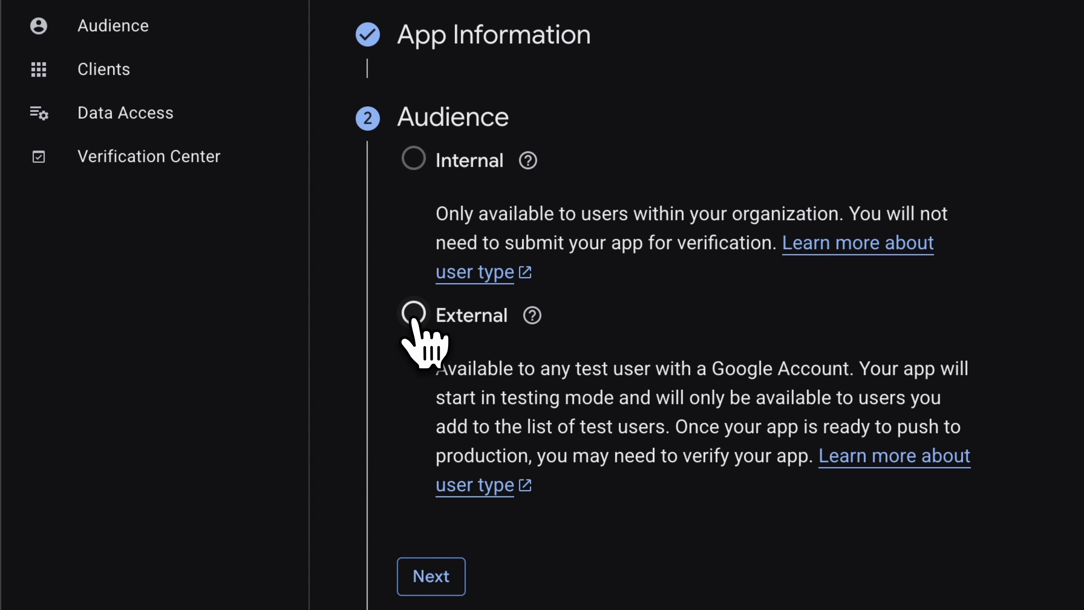
# Complete the OAuth configuration with an External audience, the contact e-mail address and agreement to the User Data Policy.
pyautogui.scroll(-3, 440, 491)
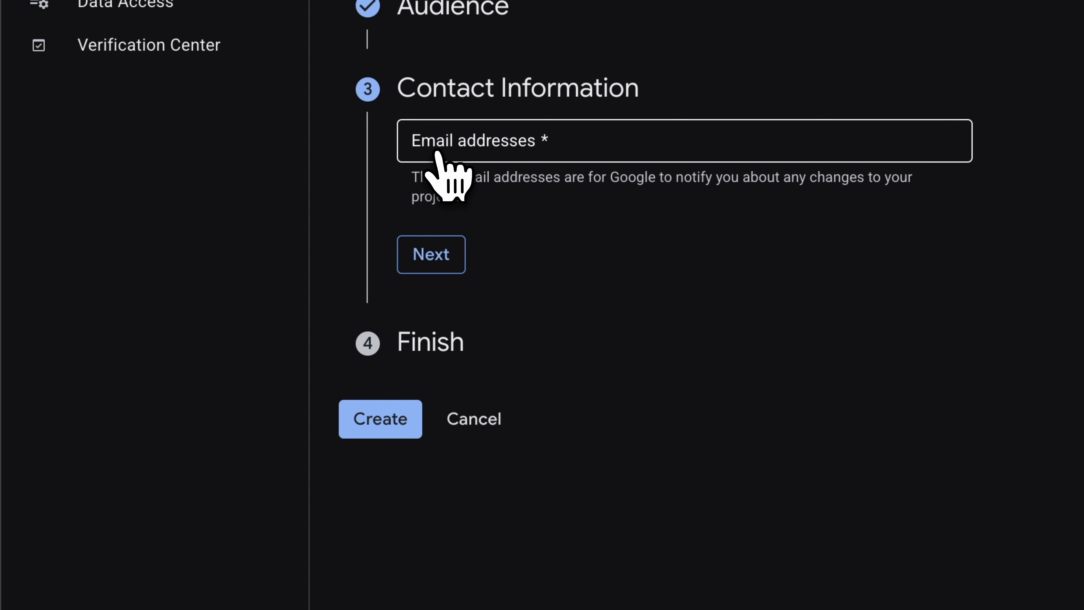
pyautogui.click(437, 152)
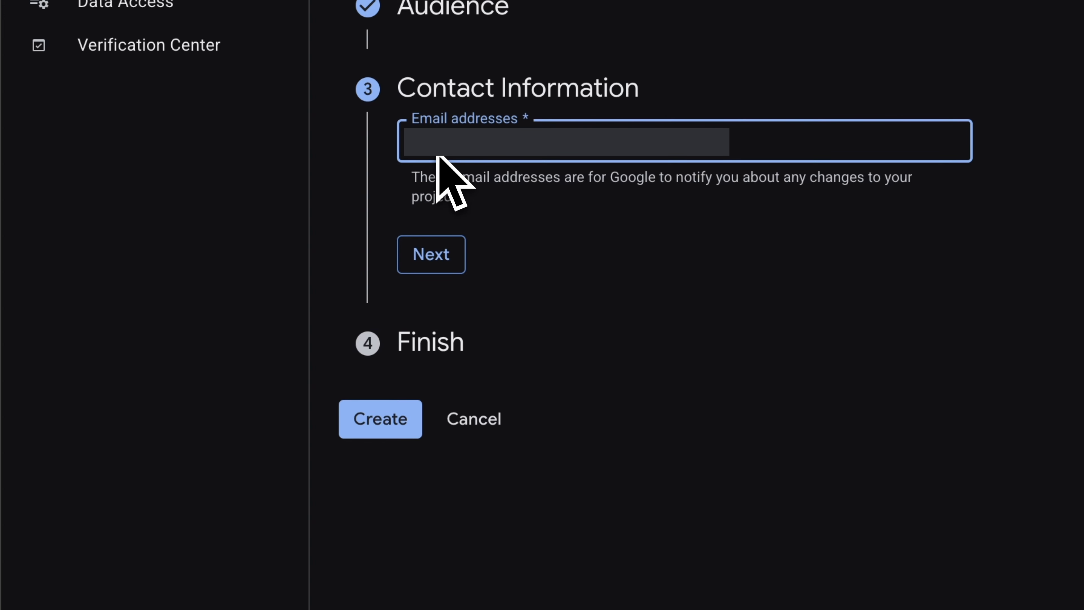
pyautogui.click(427, 254)
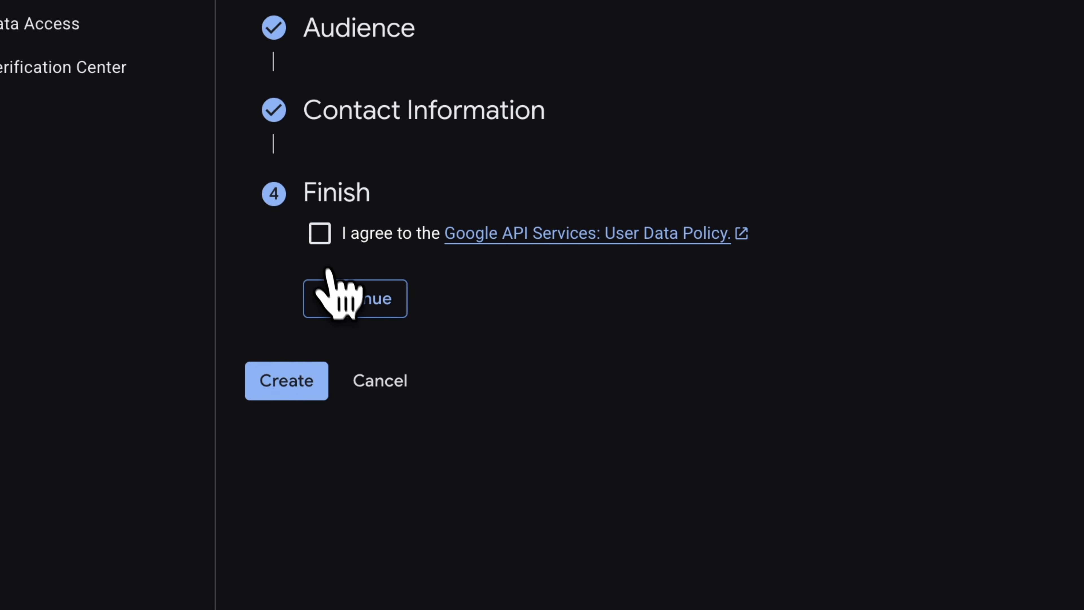
pyautogui.click(306, 282)
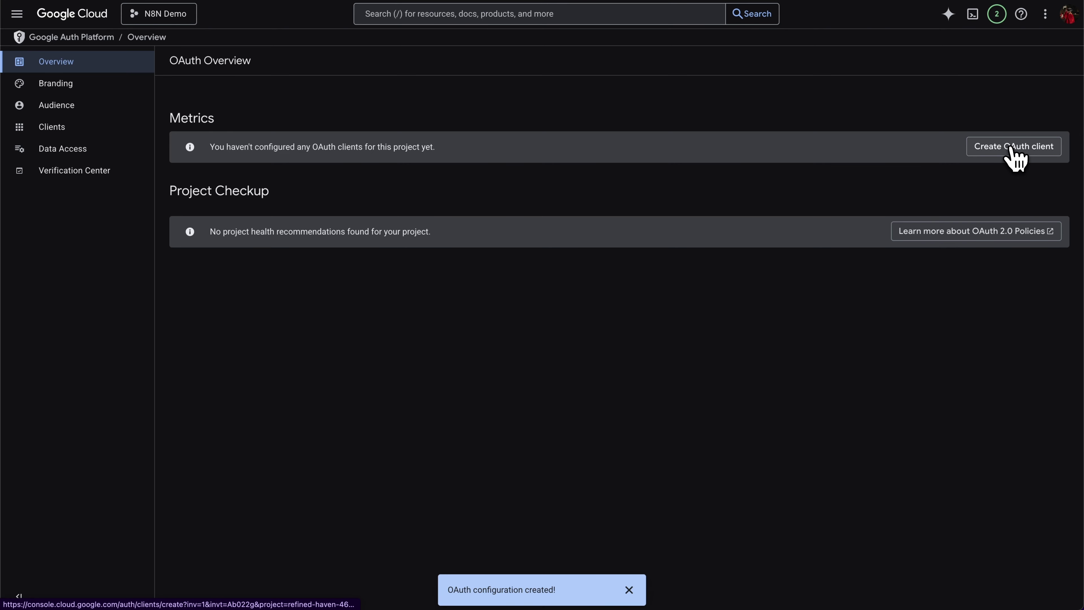
# Start an OAuth client ID of type Web application and name it N8N.
pyautogui.click(1011, 148)
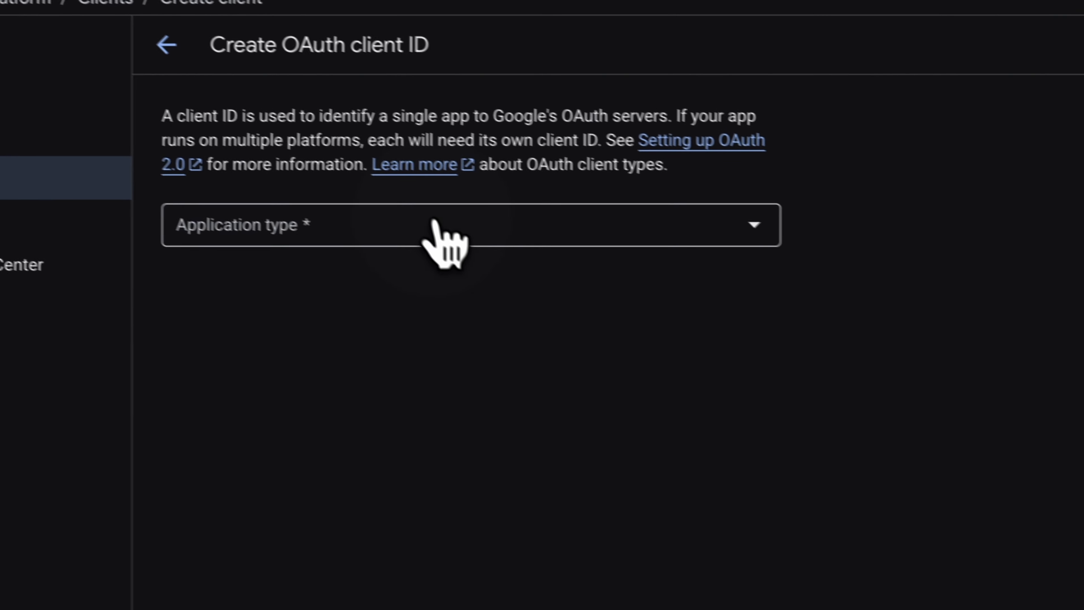
pyautogui.click(440, 251)
pyautogui.click(442, 256)
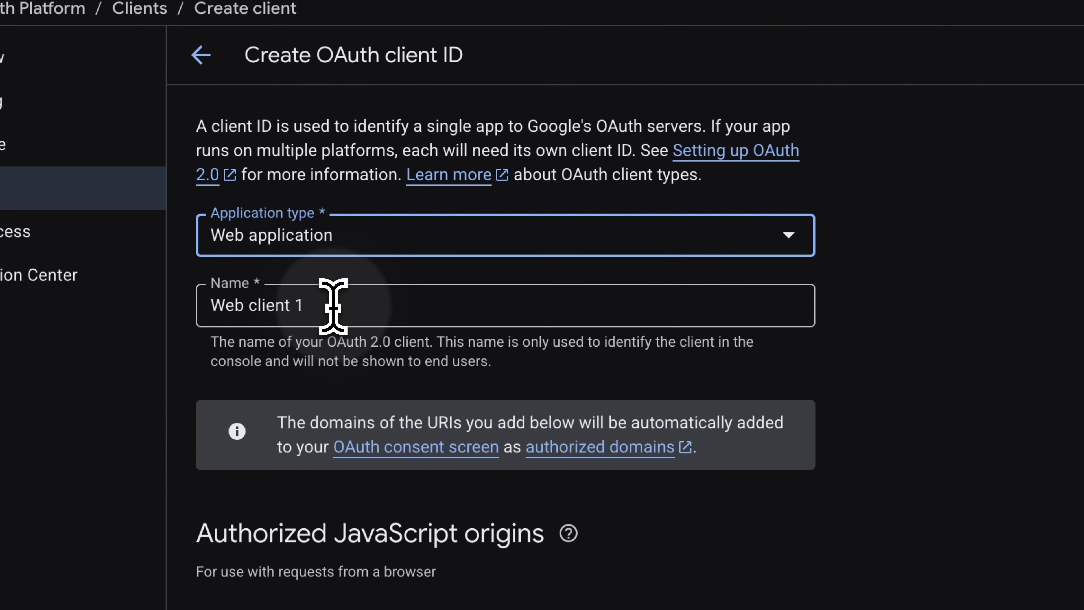
pyautogui.doubleClick(456, 101)
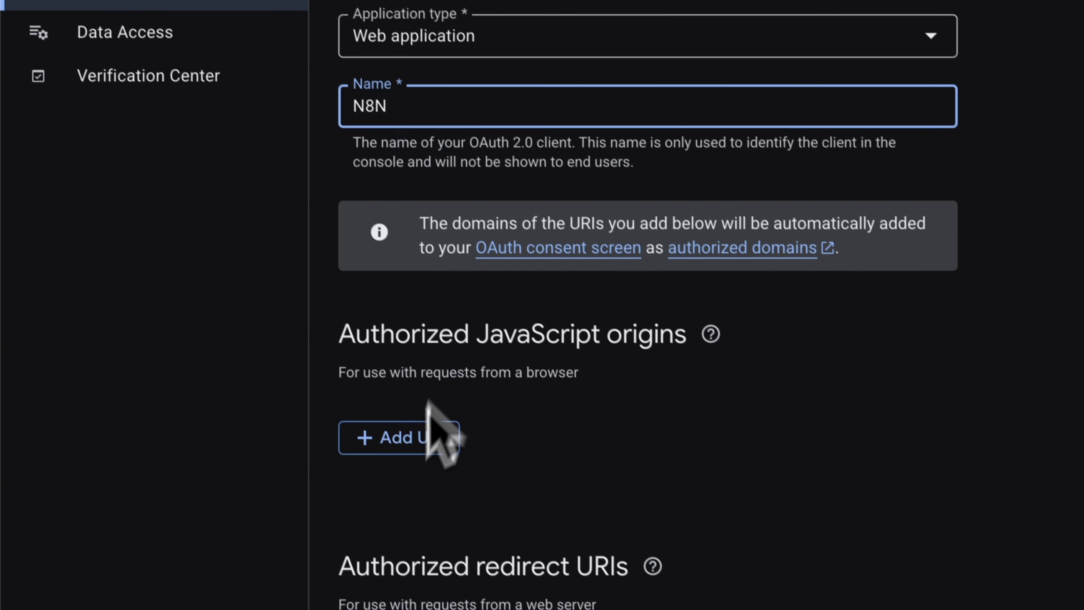
pyautogui.click(281, 523)
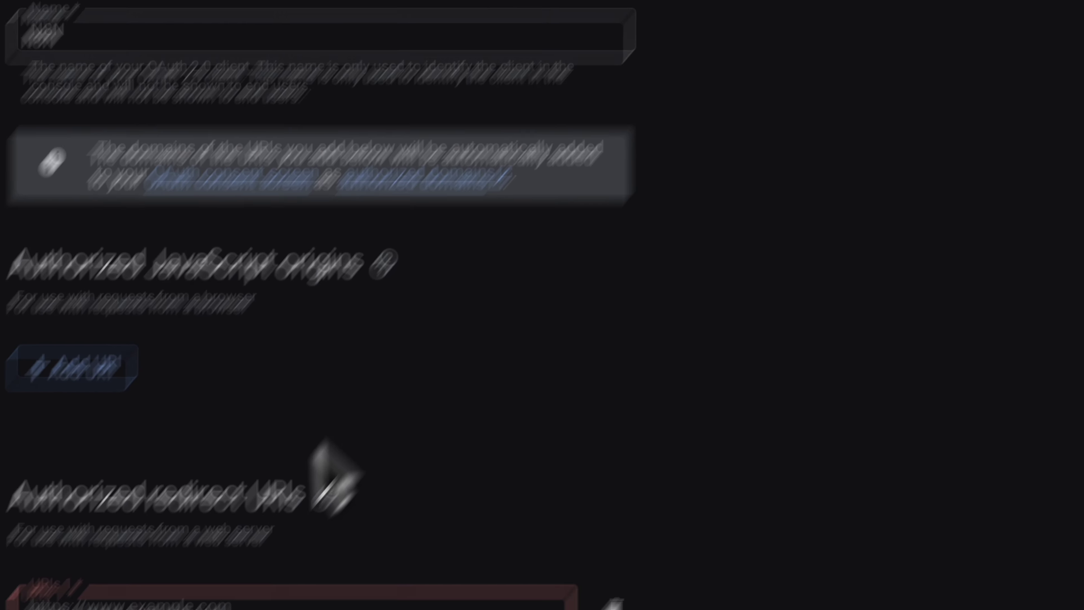
pyautogui.click(270, 344)
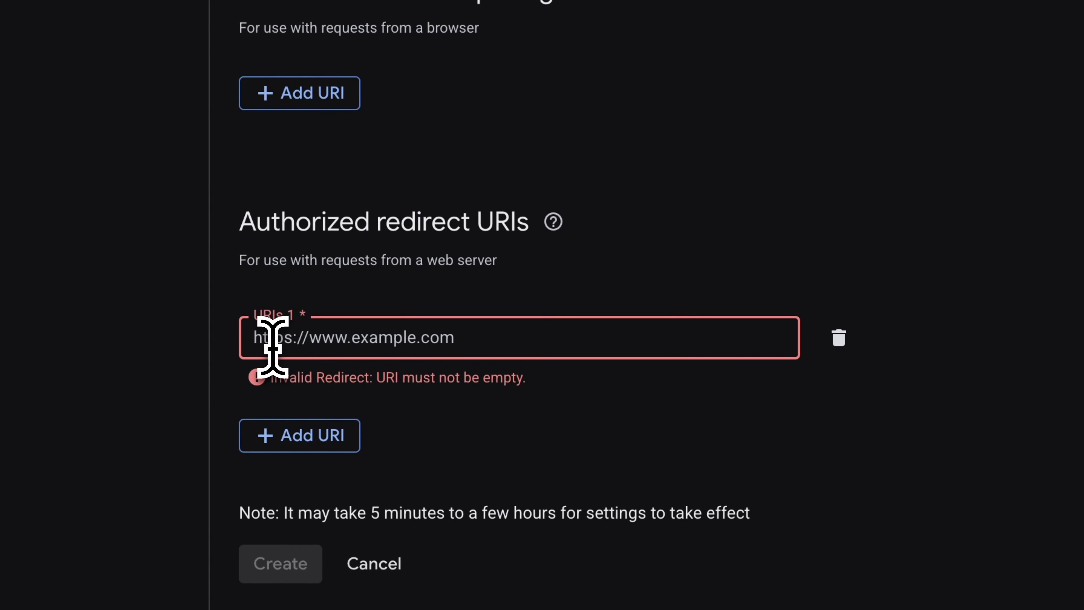
pyautogui.write('https://oauth.n8n.cloud/oauth2/callback')
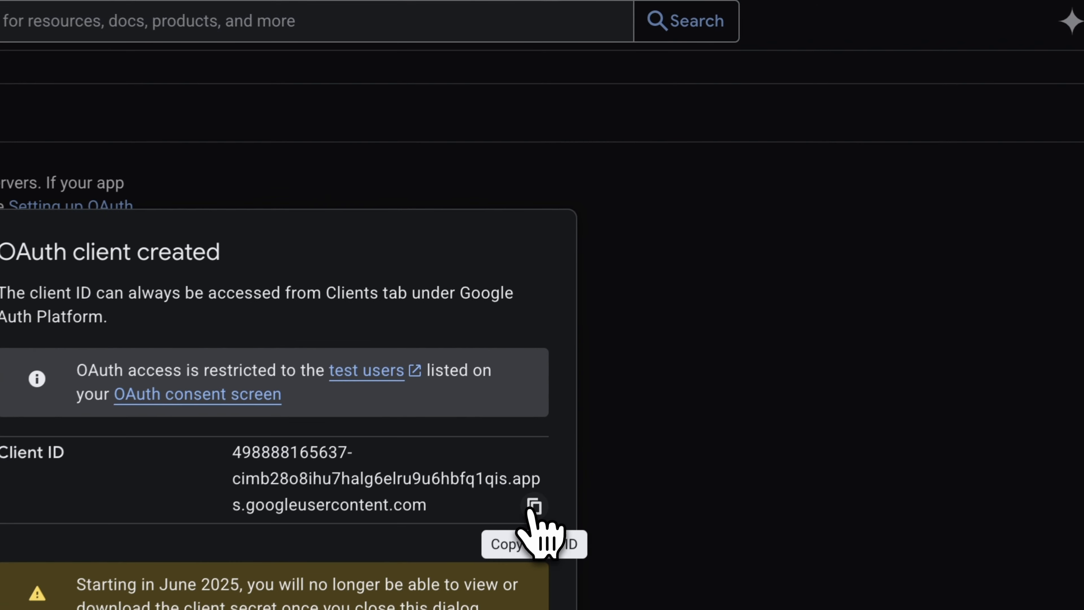
# Copy the new OAuth client's ID and client secret into the Google Drive account credential in n8n.
pyautogui.click(675, 261)
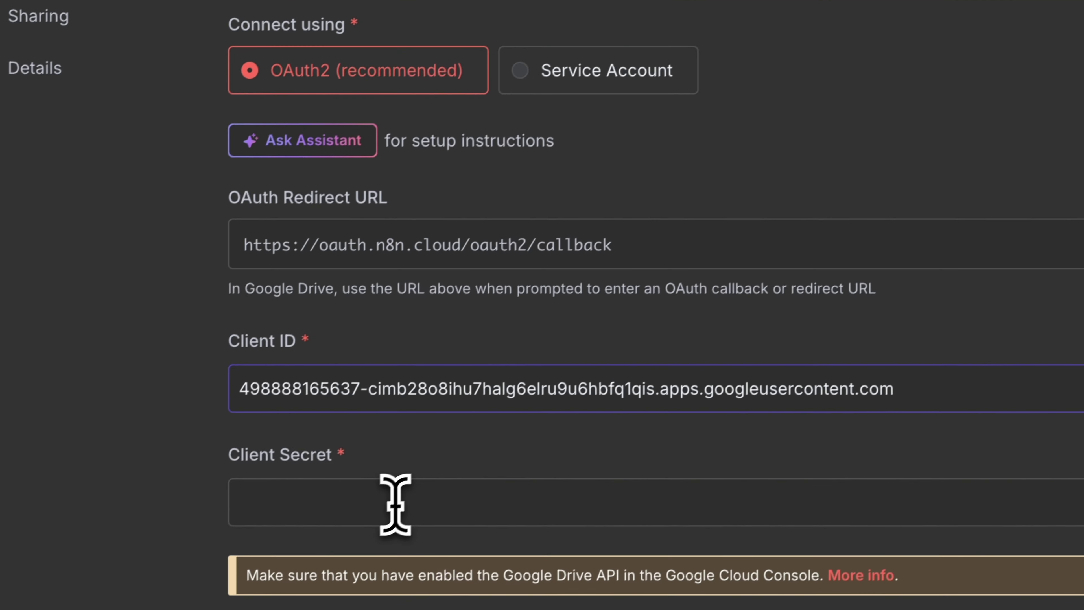
pyautogui.click(395, 504)
pyautogui.hotkey('ctrl', 'v')
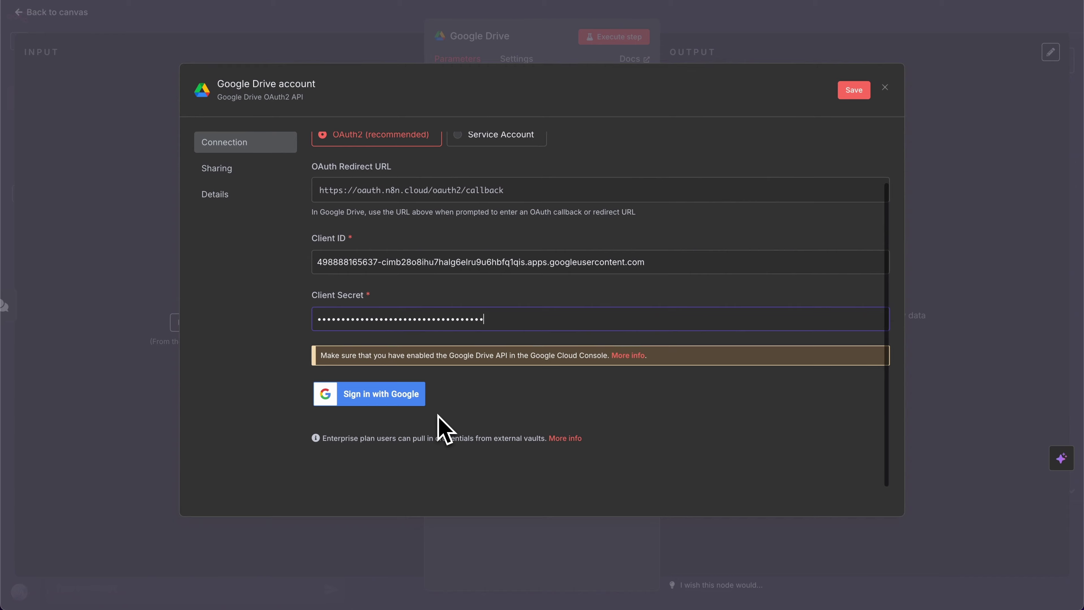
pyautogui.scroll(-1, 438, 415)
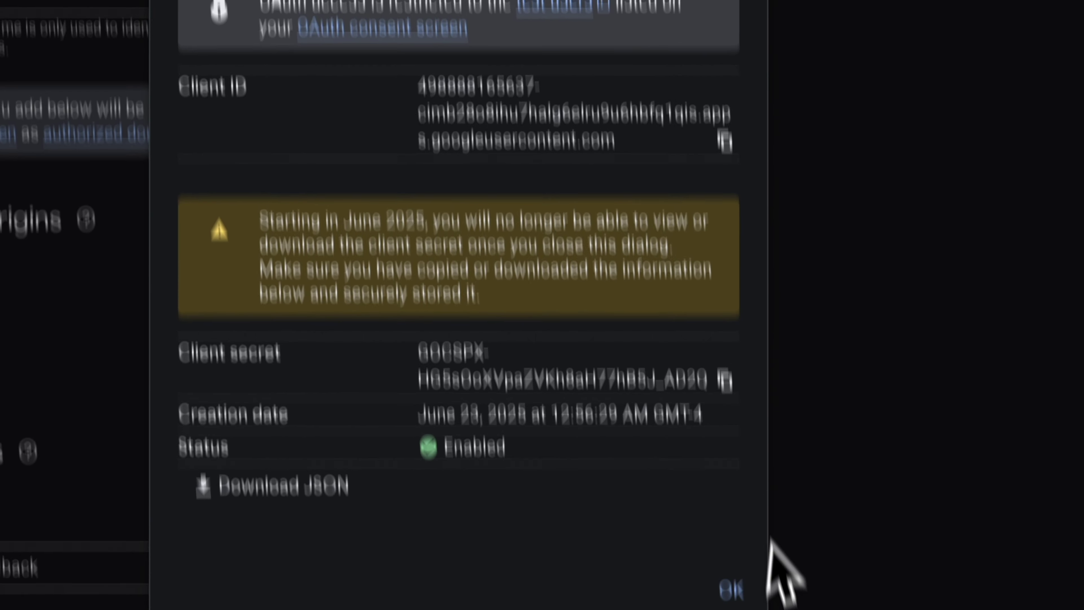
# Back in Google Cloud, close the client details and add the account's e-mail as a test user in the audience settings.
pyautogui.click(731, 589)
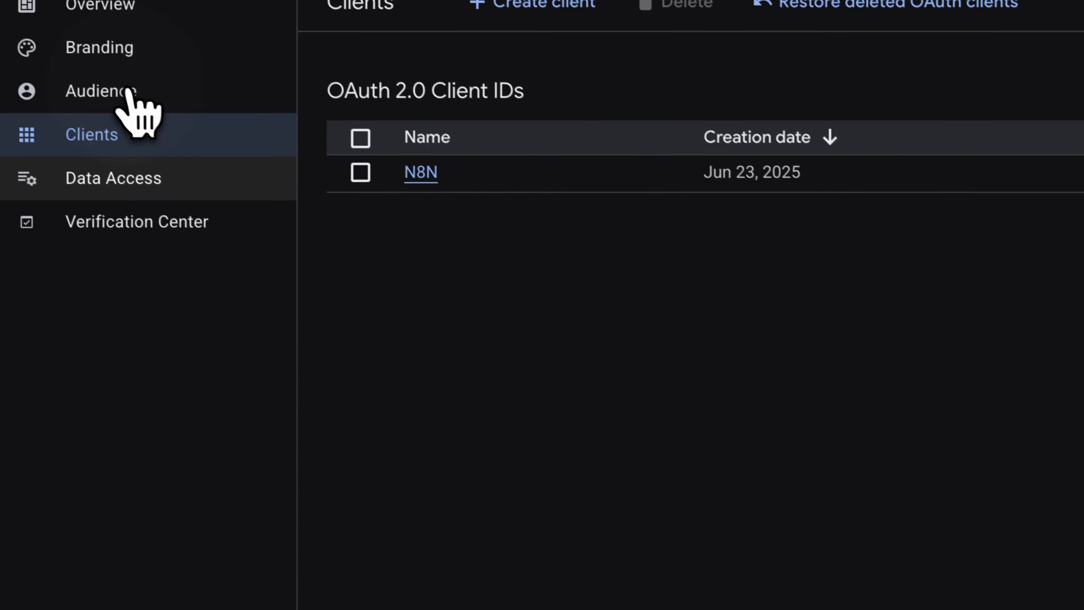
pyautogui.click(239, 94)
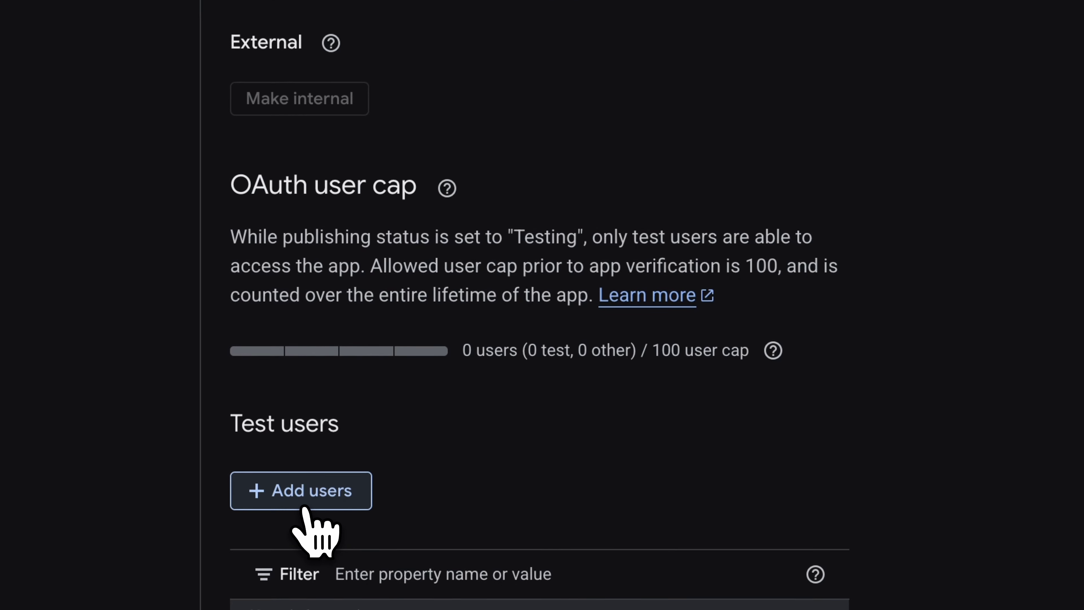
pyautogui.click(287, 495)
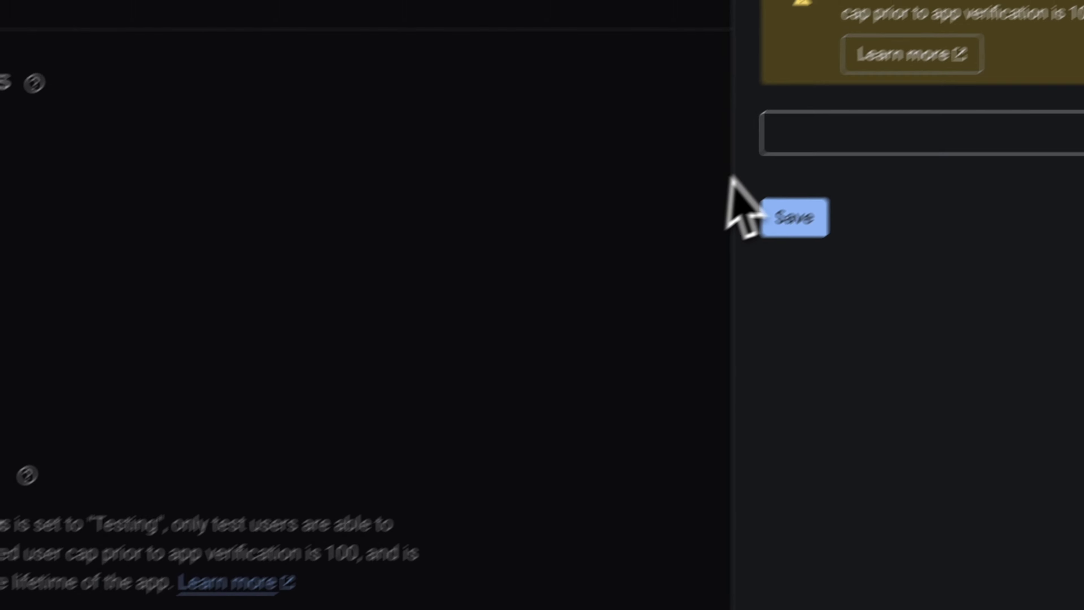
pyautogui.click(746, 188)
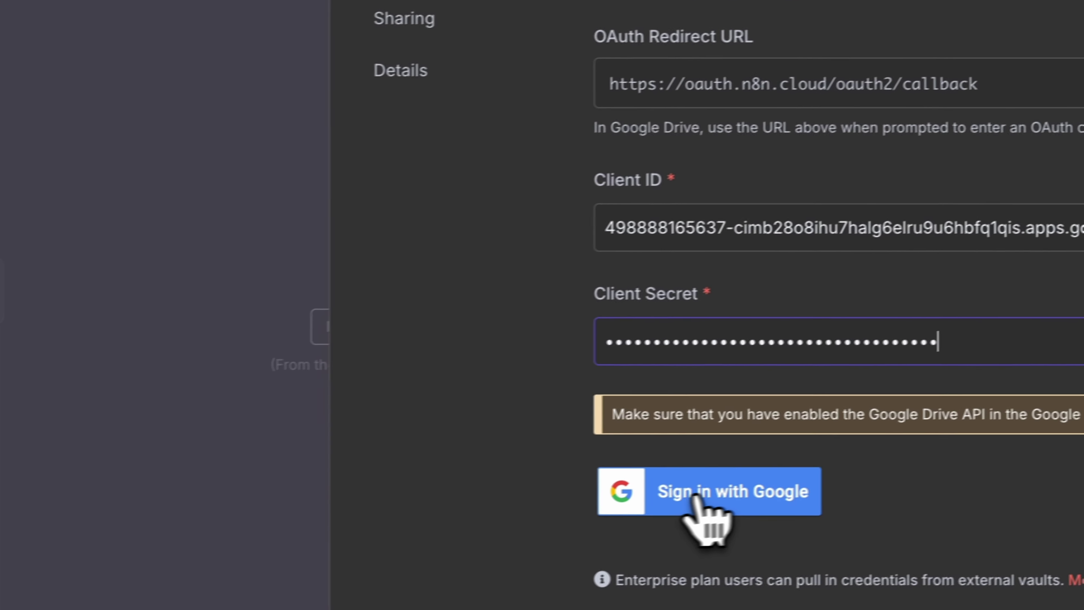
# In n8n, sign in with Google for the Drive credential, grant n8n.cloud the requested access, and close the credential.
pyautogui.click(738, 489)
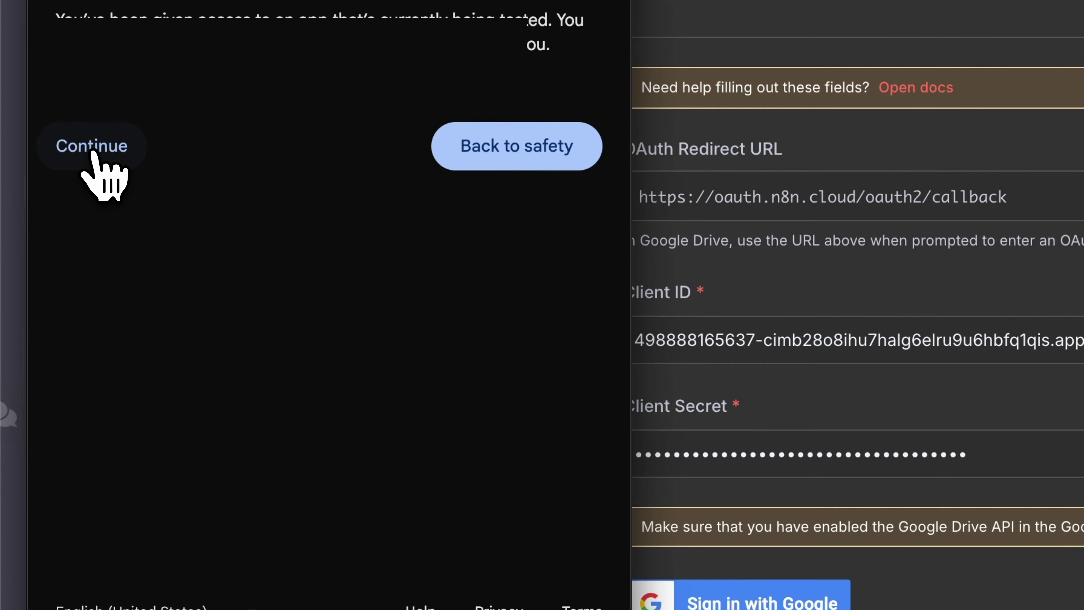
pyautogui.click(99, 187)
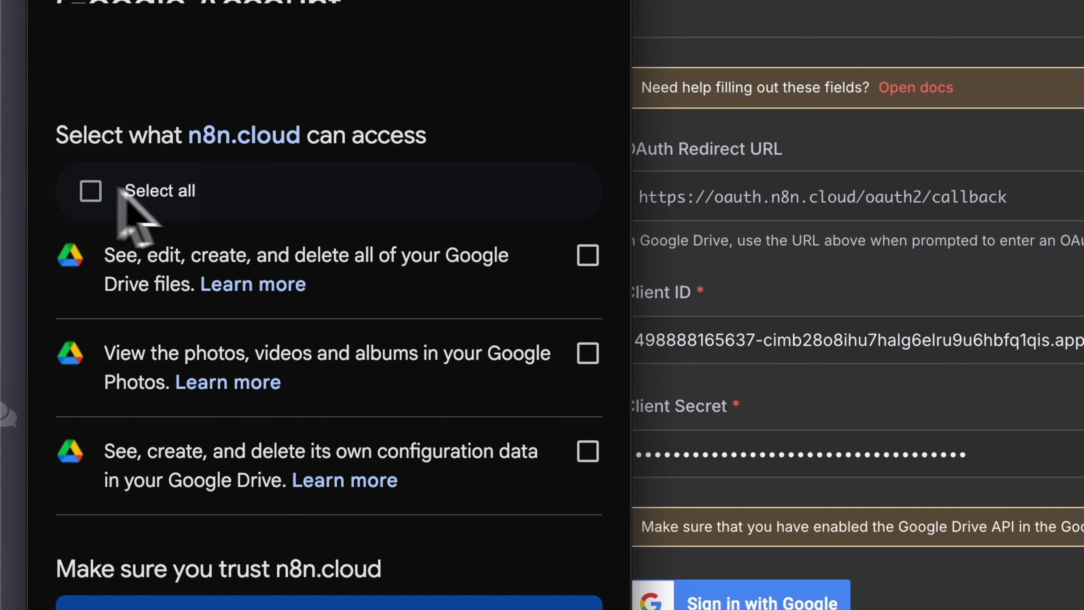
pyautogui.scroll(-10, 412, 496)
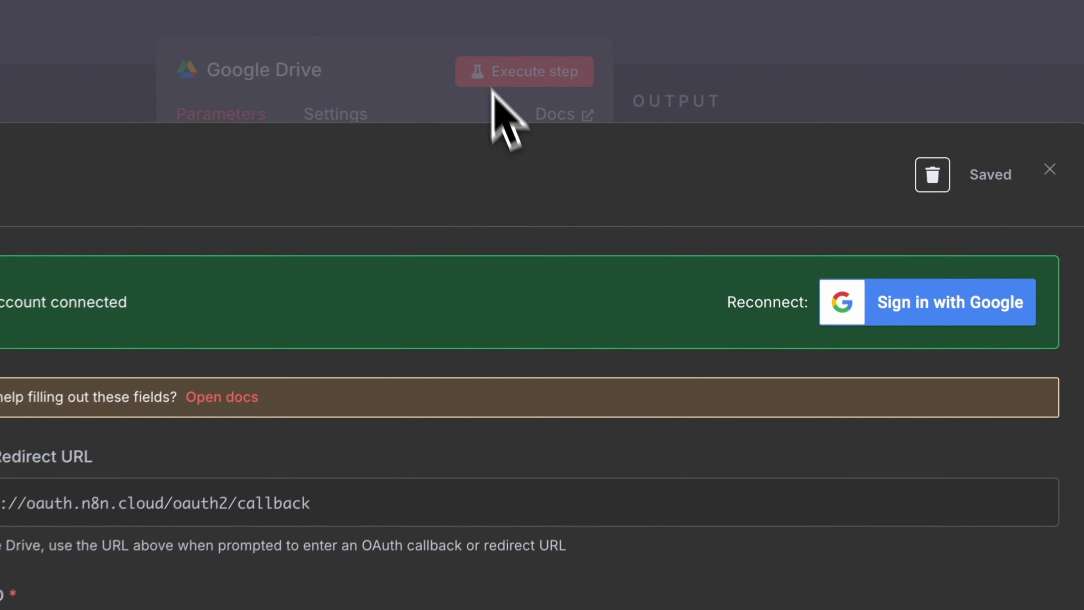
pyautogui.press('Escape')
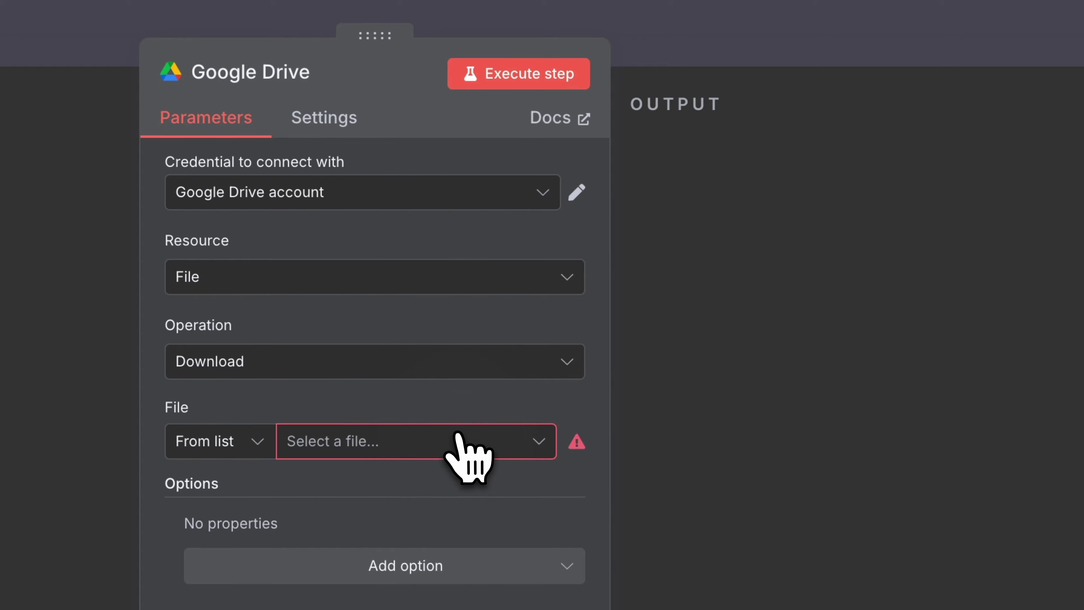
# In Google Cloud, search for Google Drive and enable the Google Drive API.
pyautogui.click(587, 223)
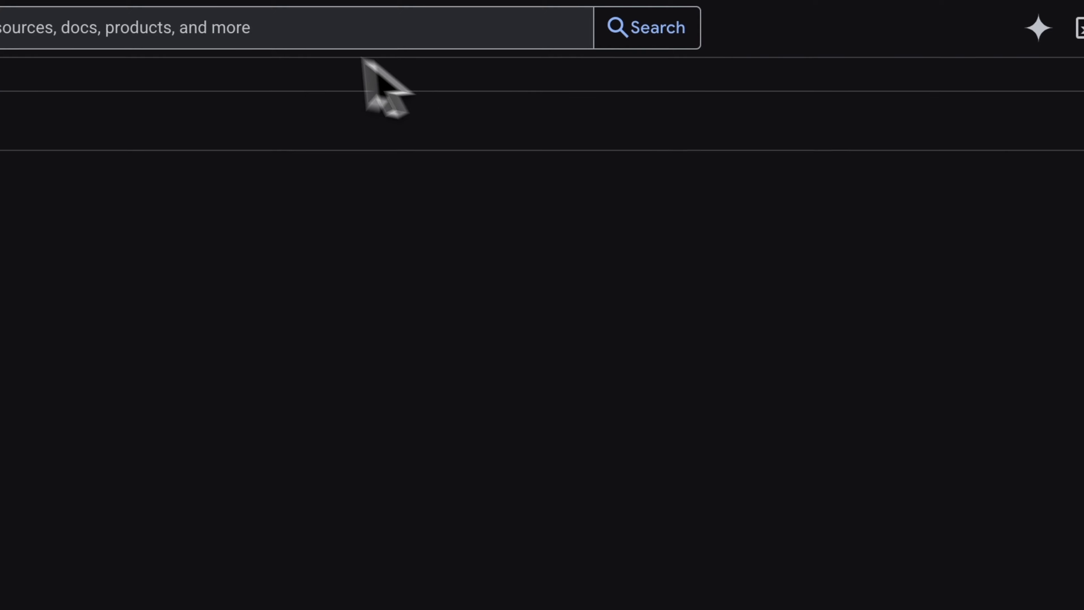
pyautogui.click(277, 30)
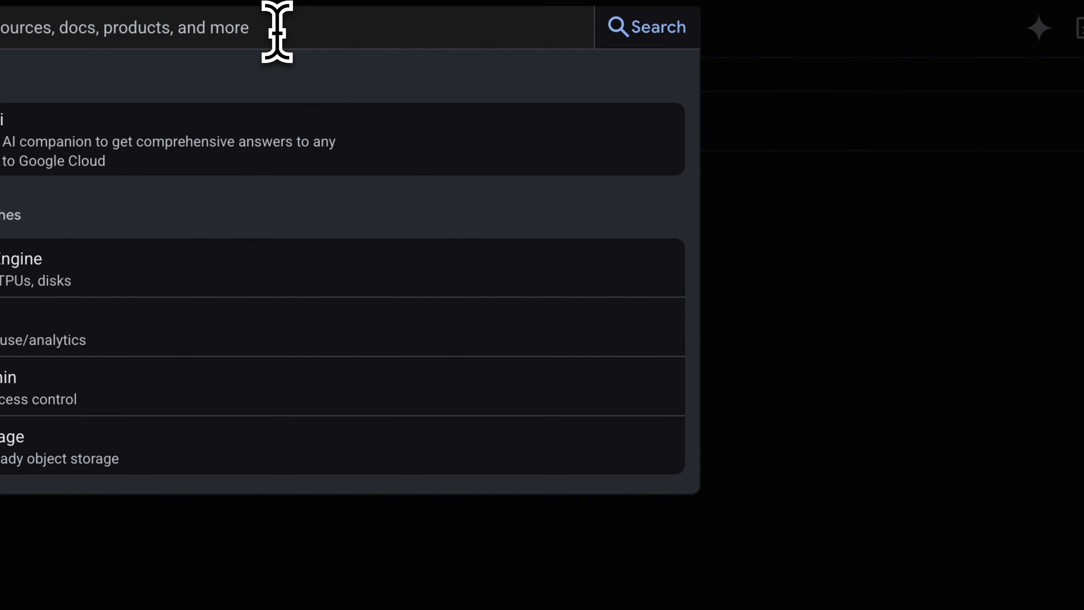
pyautogui.write('go')
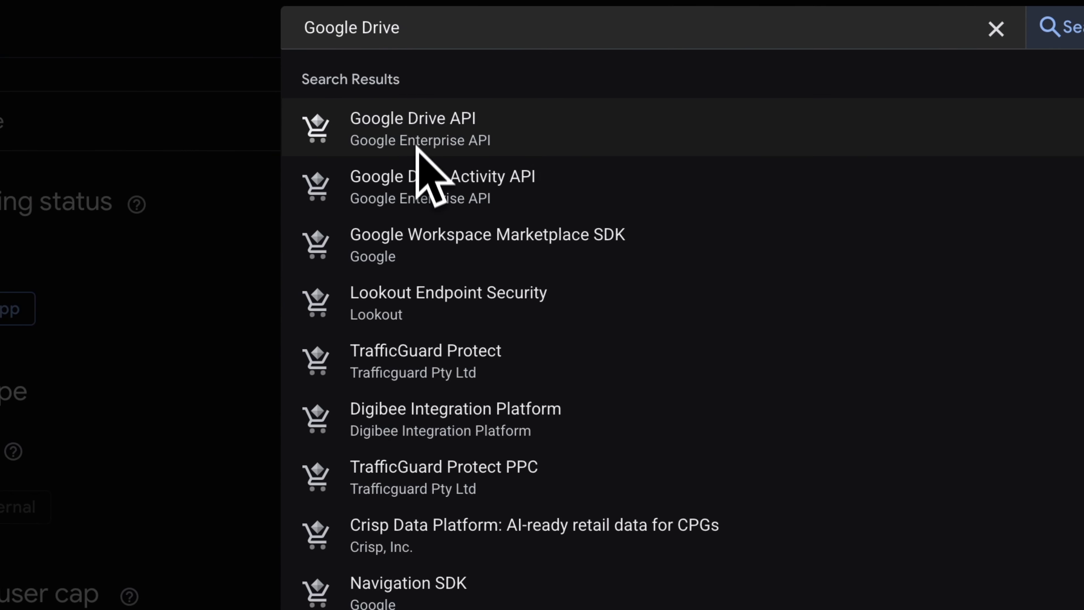
pyautogui.click(418, 150)
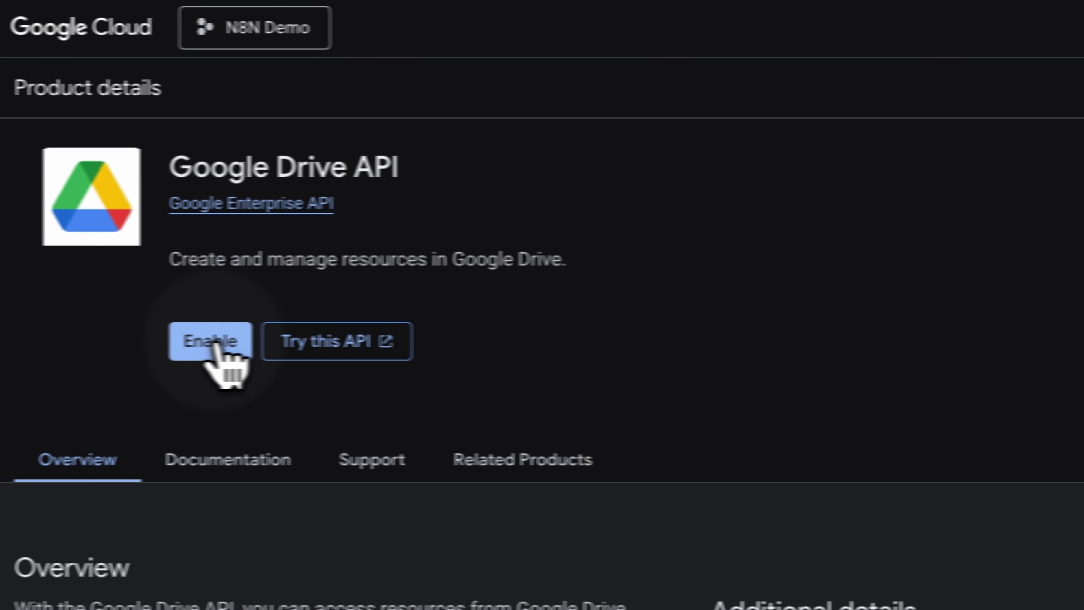
pyautogui.click(212, 341)
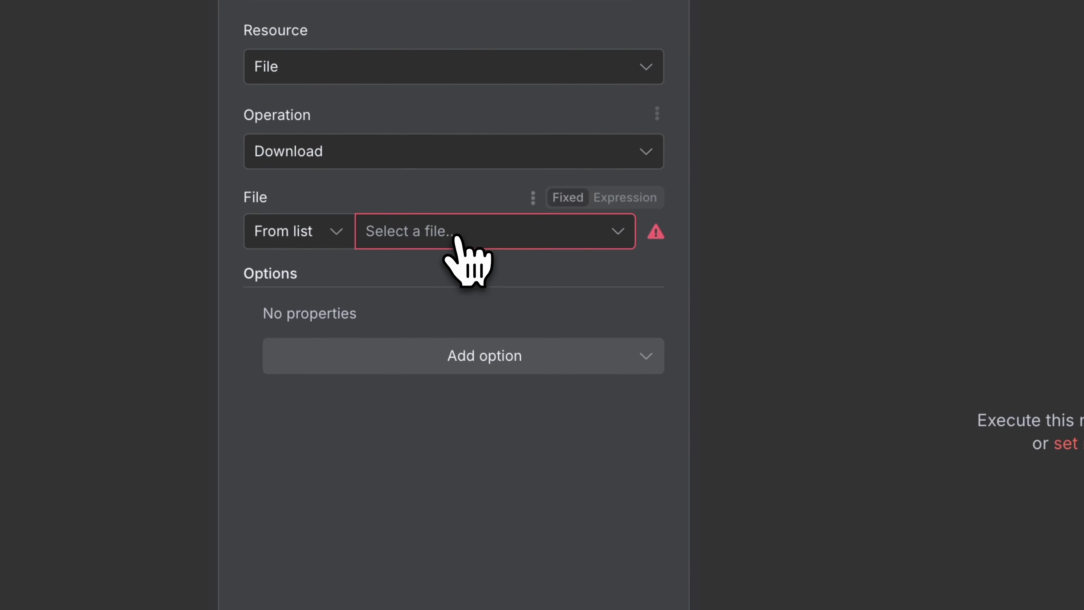
# In n8n, choose N8N Document 1 as the Google Drive node's file to download and return to the canvas.
pyautogui.click(455, 237)
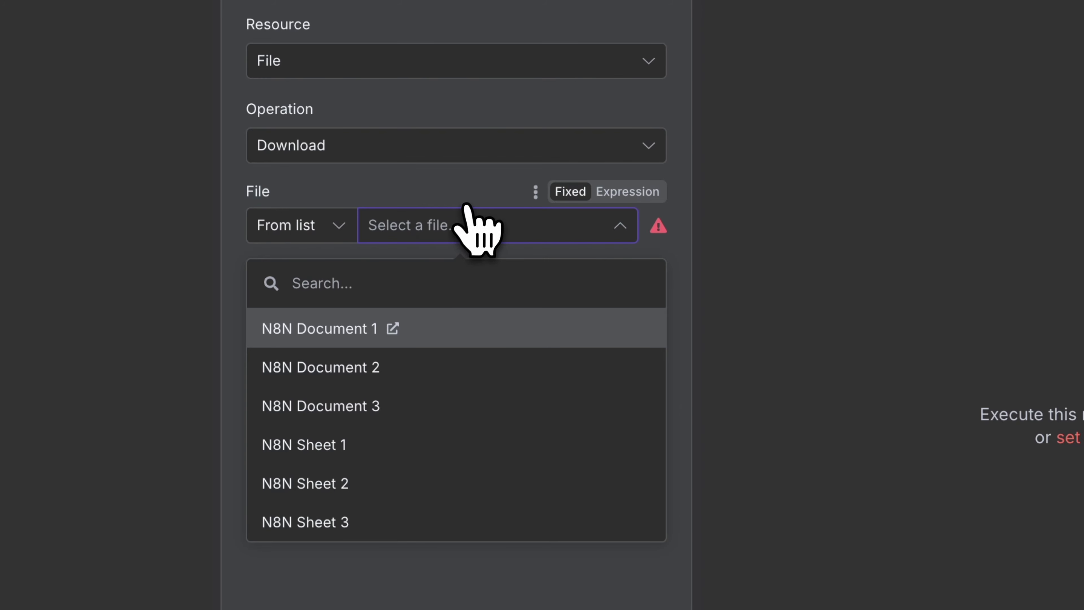
pyautogui.click(473, 224)
pyautogui.click(436, 331)
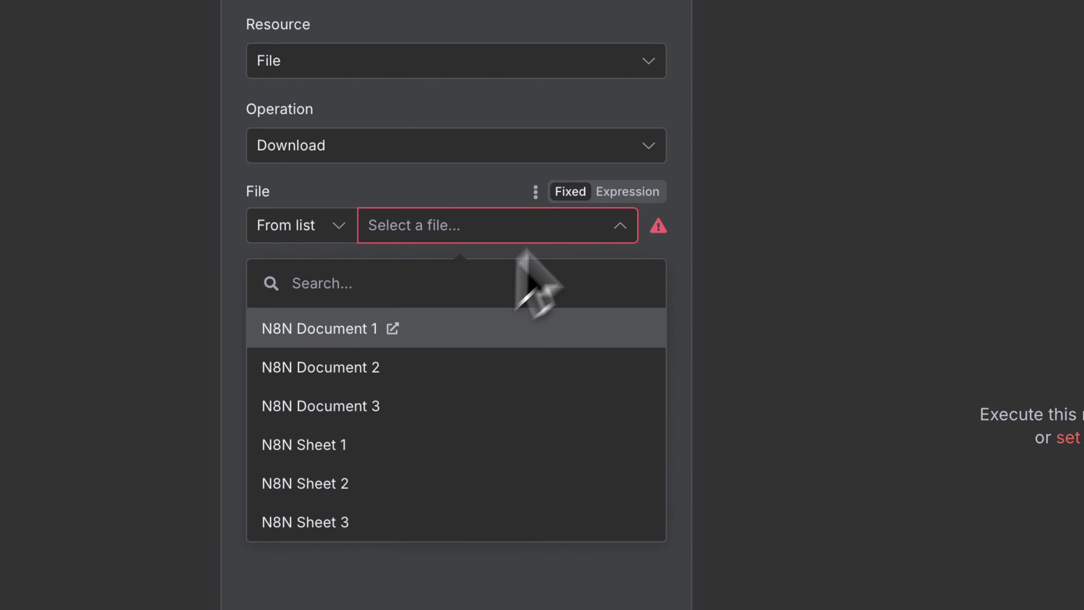
pyautogui.click(645, 19)
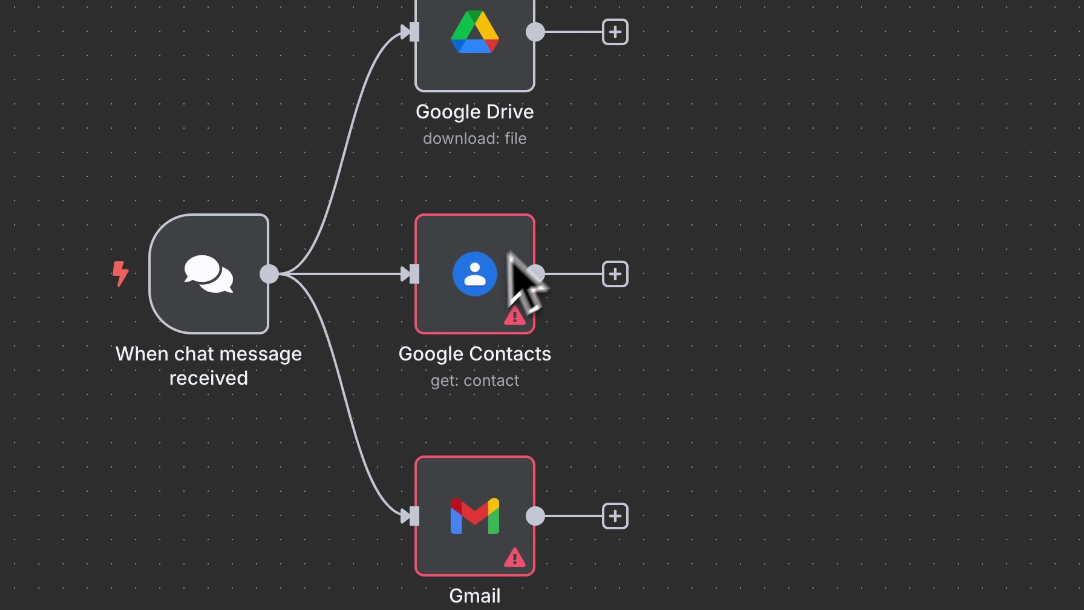
# Create a new credential for the Google Contacts node, sign in with Google, and grant n8n.cloud access to the contacts.
pyautogui.doubleClick(477, 299)
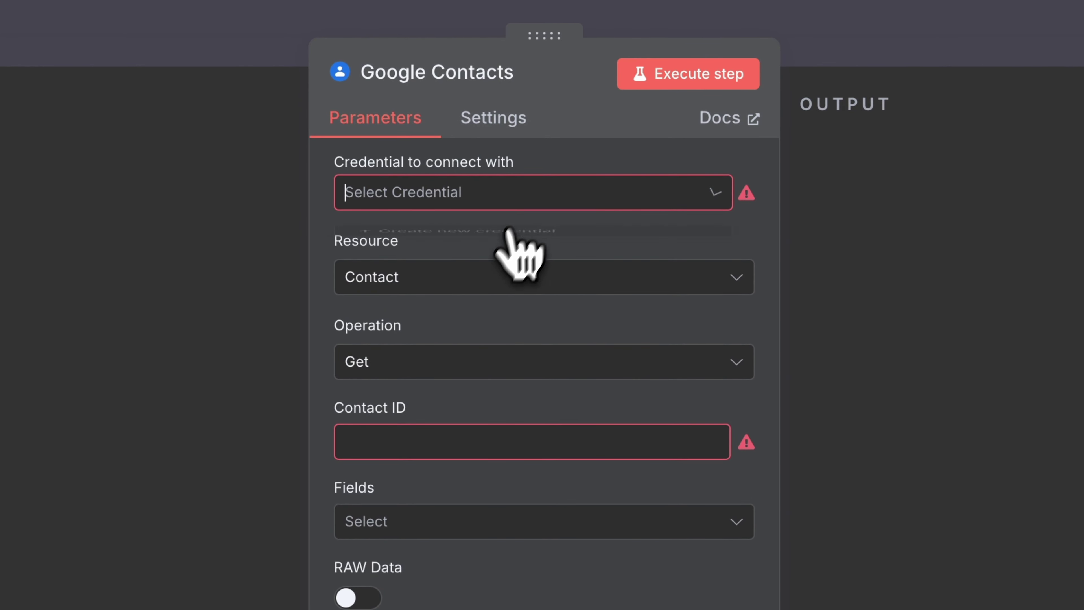
pyautogui.click(482, 258)
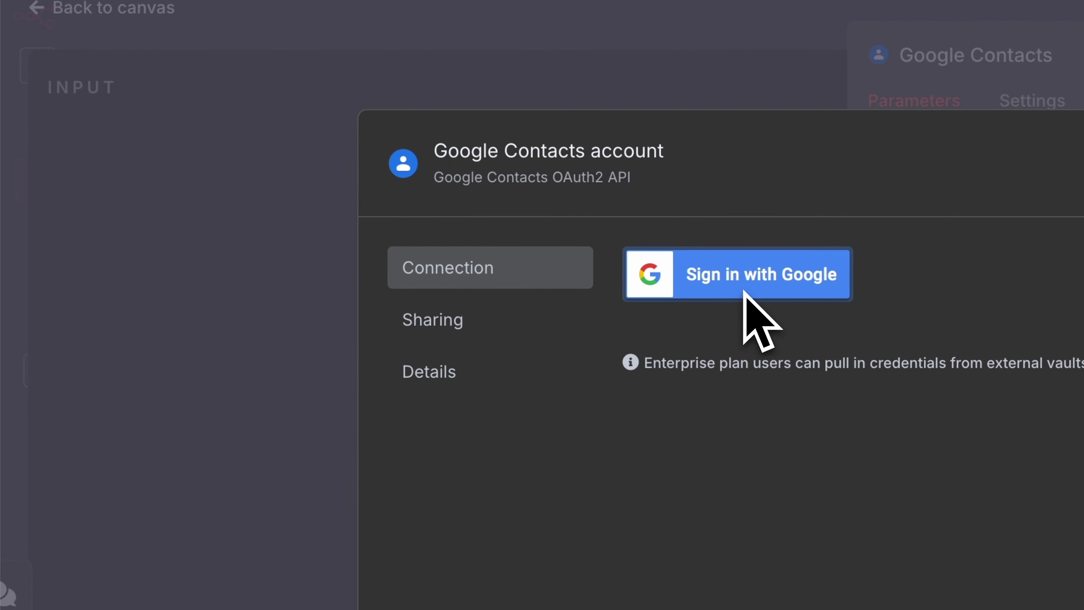
pyautogui.click(744, 290)
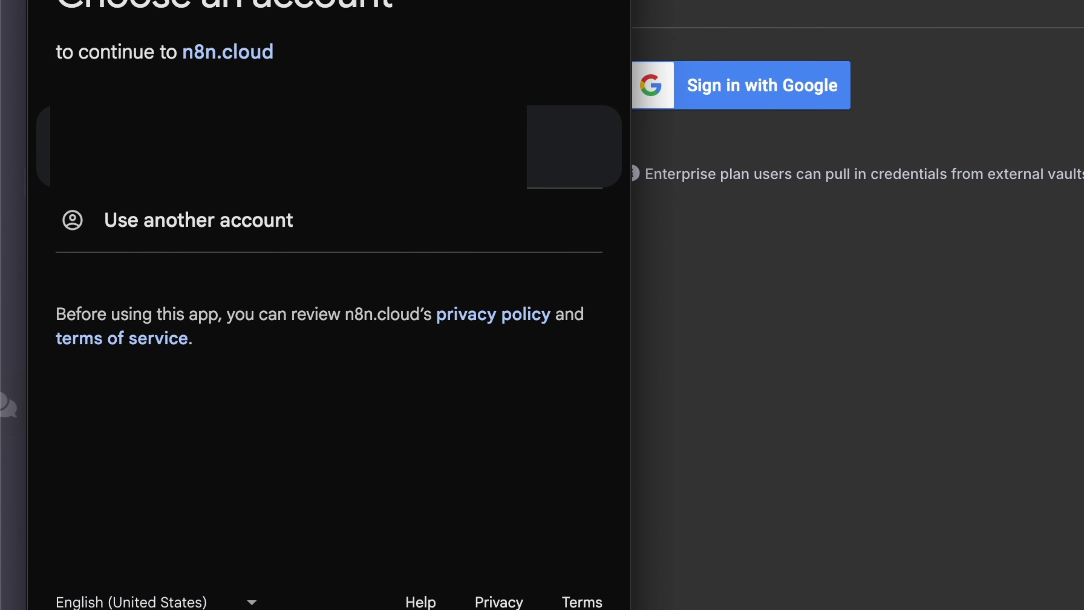
pyautogui.click(324, 145)
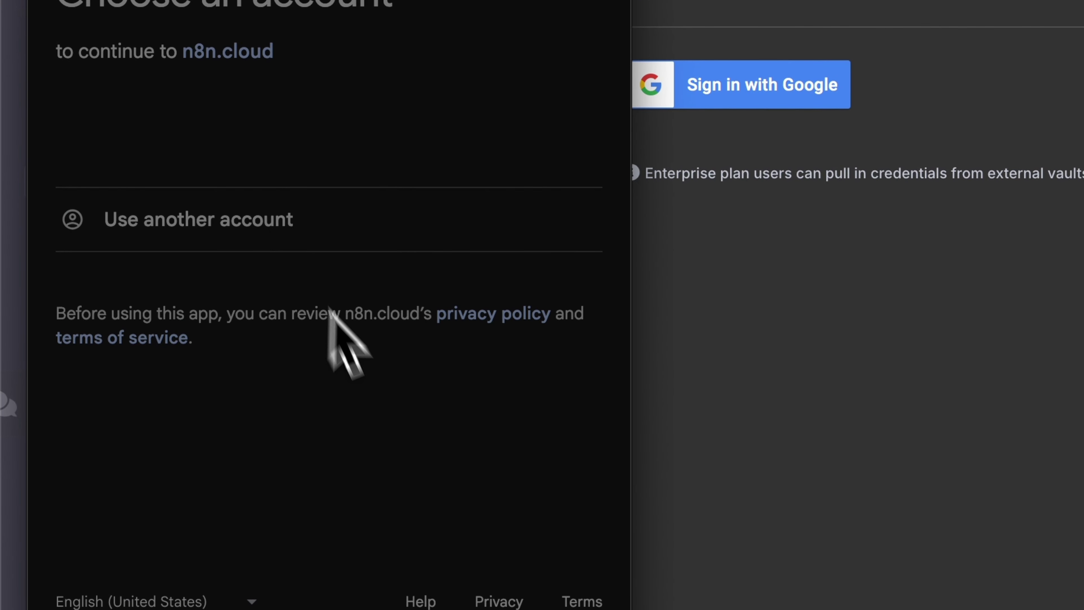
pyautogui.scroll(-3, 439, 486)
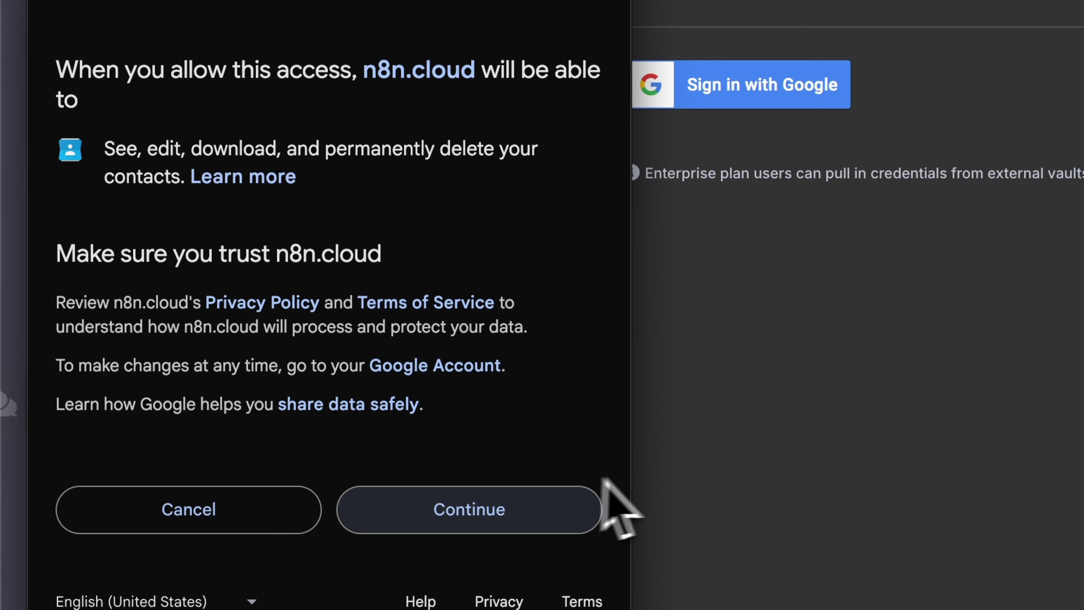
pyautogui.click(597, 495)
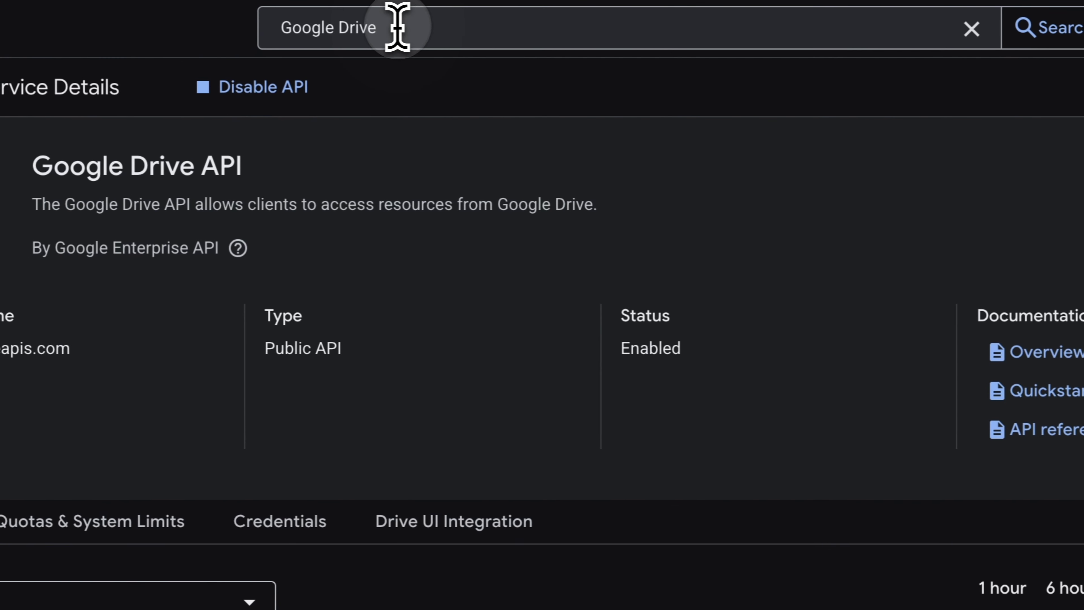
# In Google Cloud, search for Google Contacts and enable the Google People API.
pyautogui.doubleClick(397, 27)
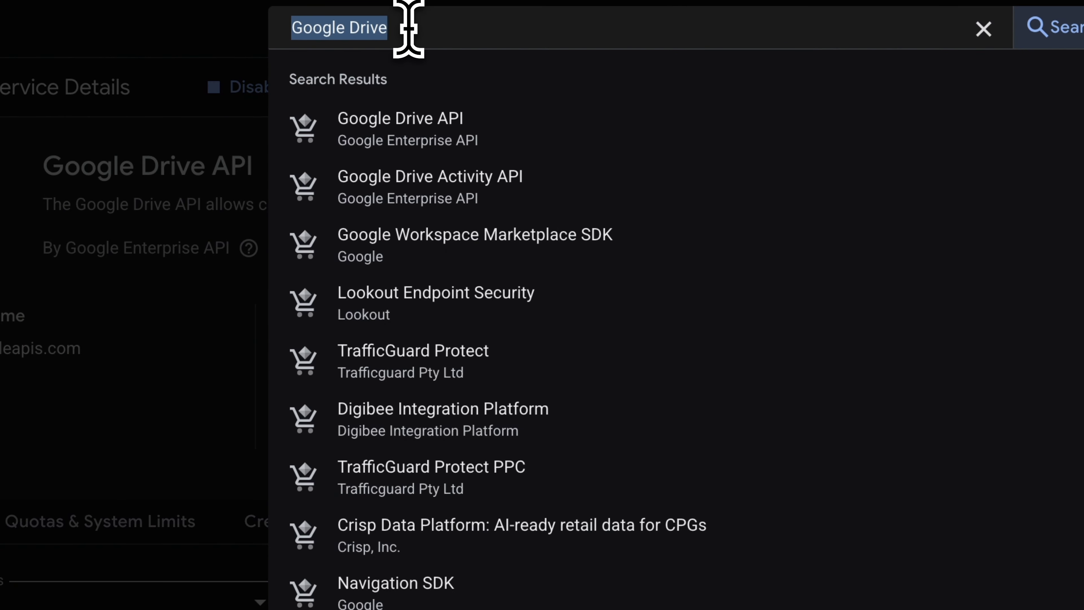
pyautogui.write('Google C')
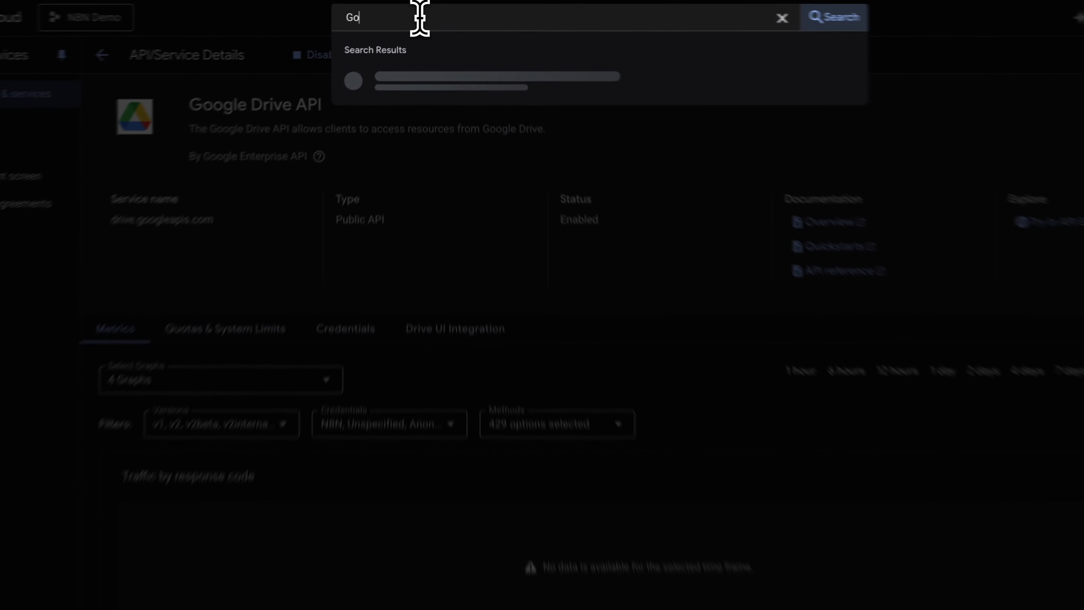
pyautogui.write('ontacts')
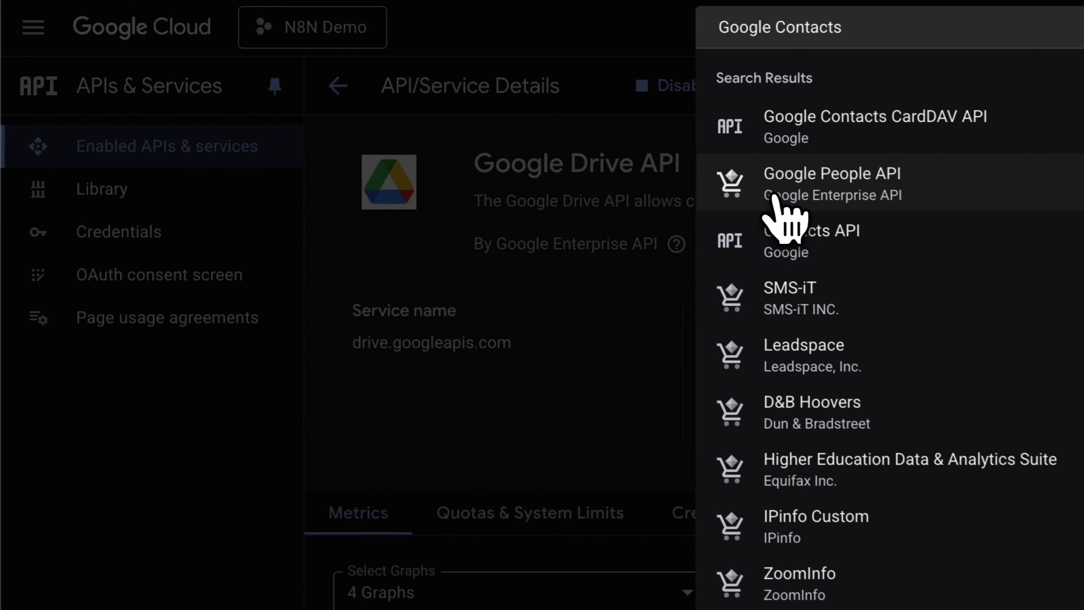
pyautogui.click(388, 96)
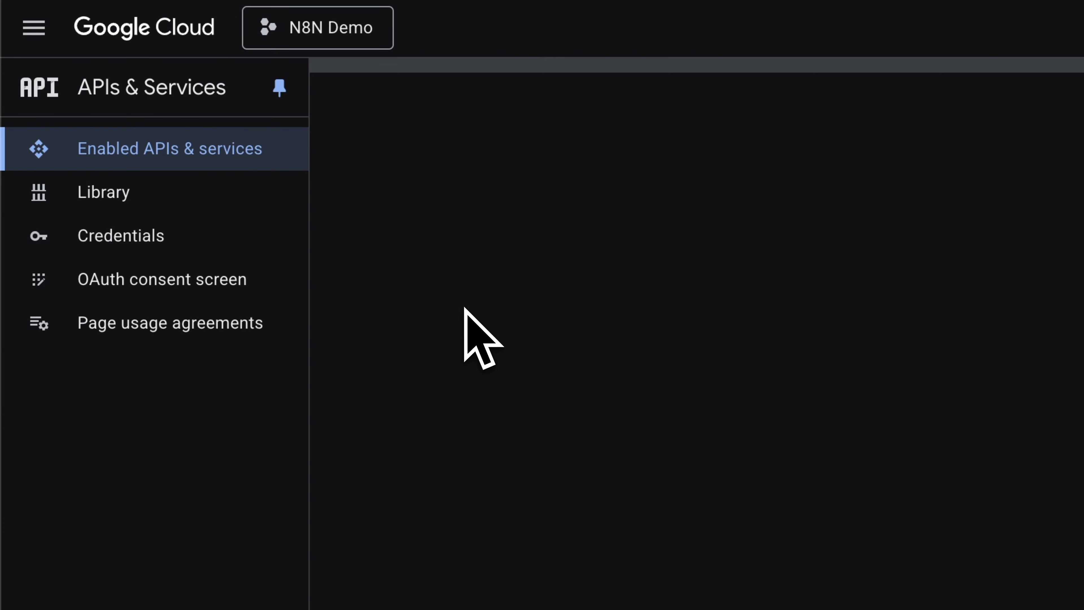
pyautogui.click(268, 350)
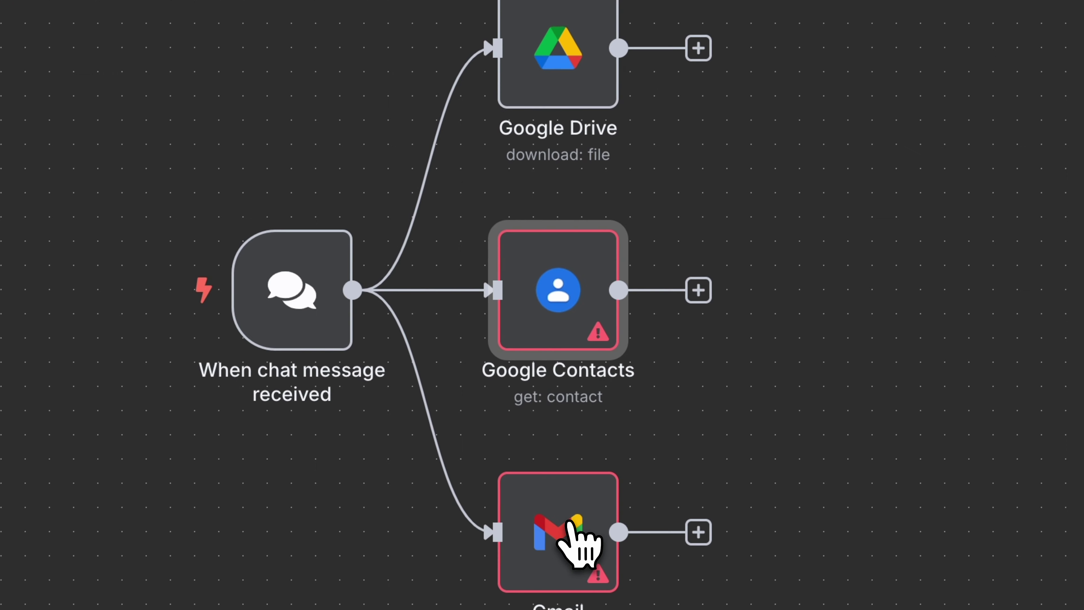
# In n8n, create a new credential for the Gmail node, sign in with Google, and grant n8n.cloud all requested Gmail access.
pyautogui.doubleClick(579, 548)
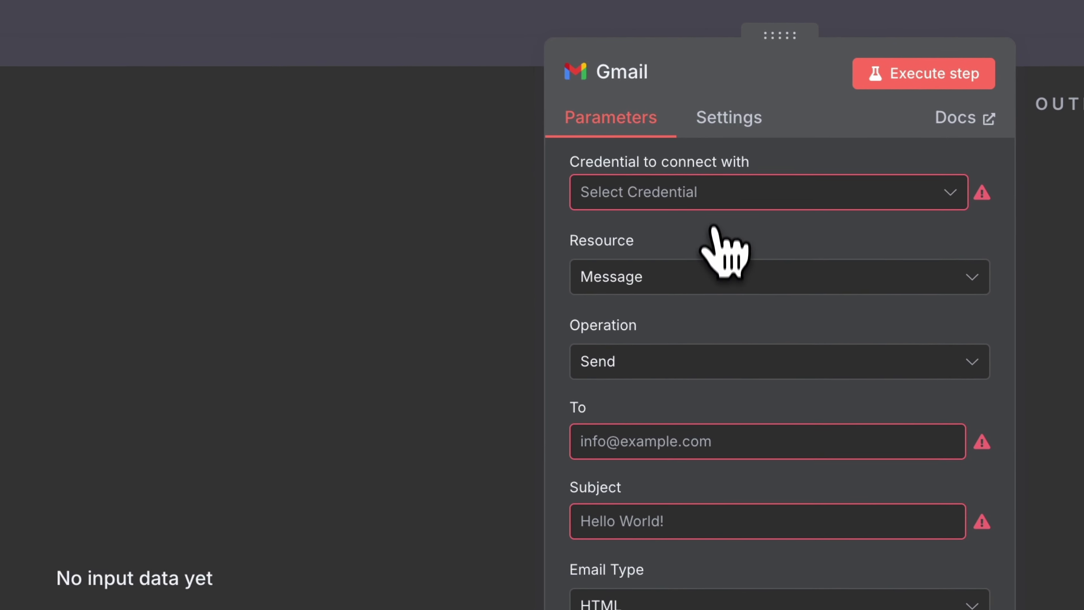
pyautogui.click(710, 203)
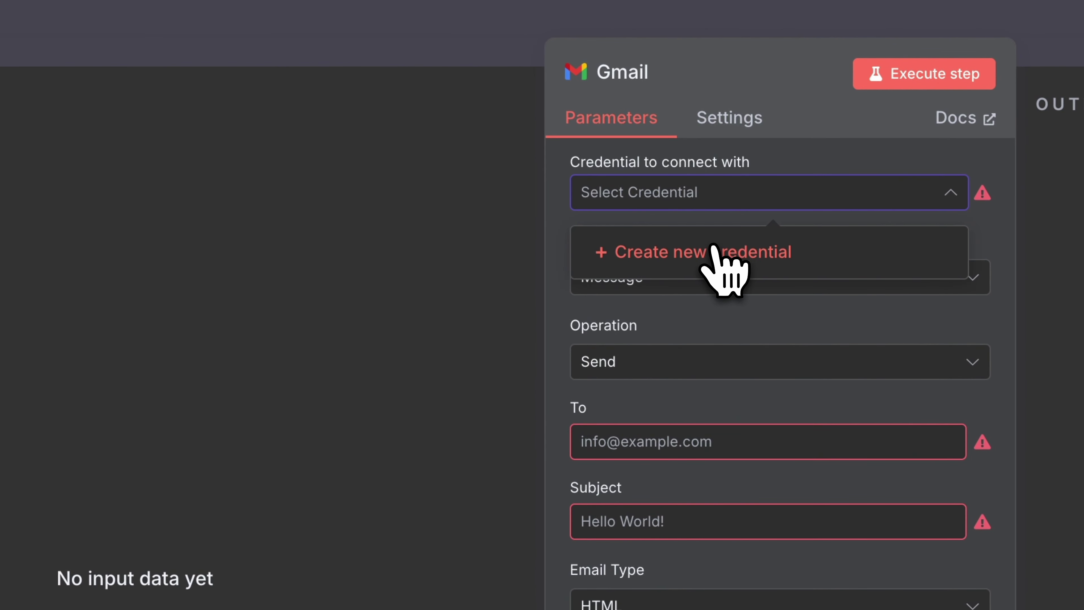
pyautogui.click(712, 250)
pyautogui.click(429, 395)
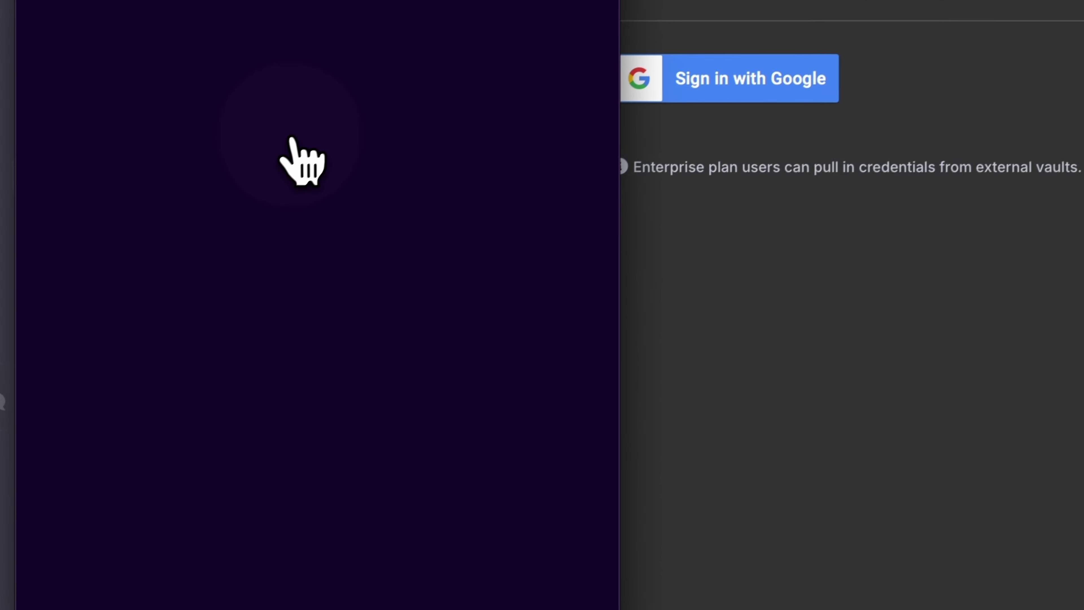
pyautogui.click(315, 164)
pyautogui.scroll(-4, 431, 384)
pyautogui.click(433, 410)
pyautogui.scroll(-10, 537, 423)
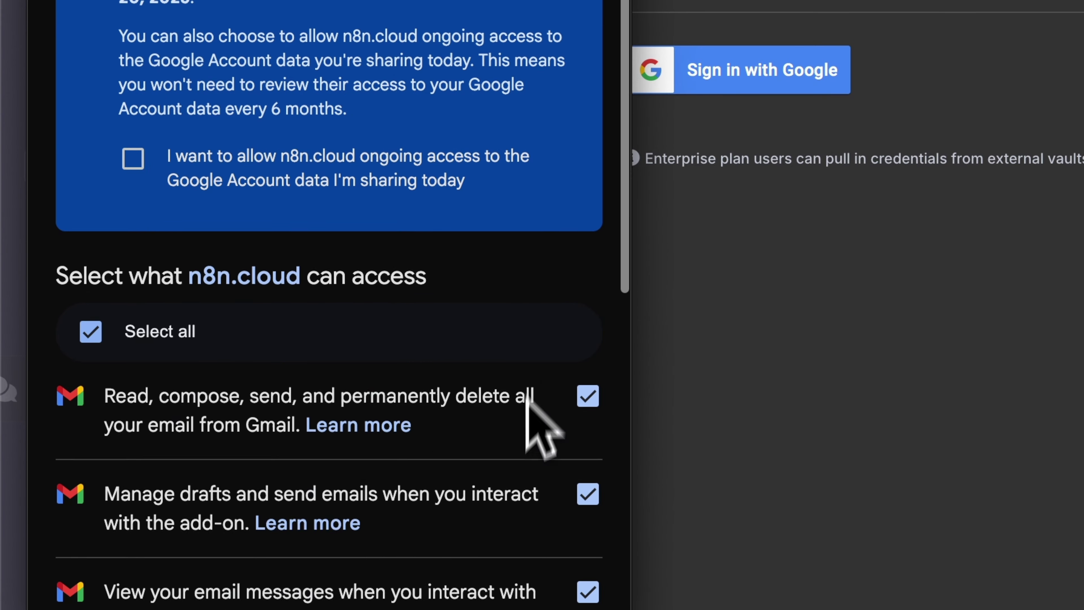
pyautogui.click(511, 528)
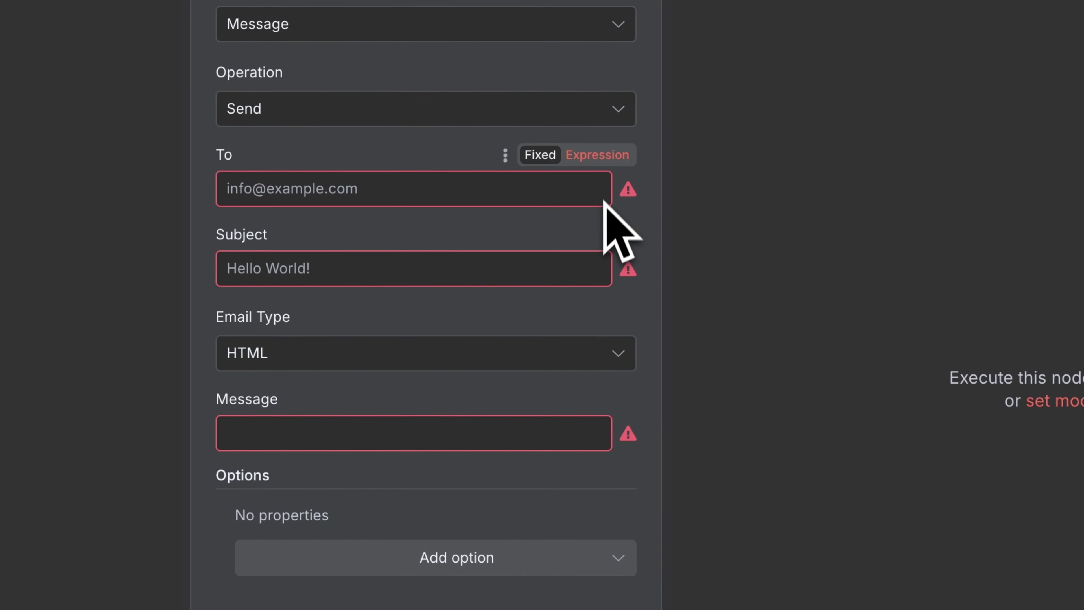
# Switch the To, Message and Subject fields of the Gmail node from fixed values to expressions.
pyautogui.click(597, 154)
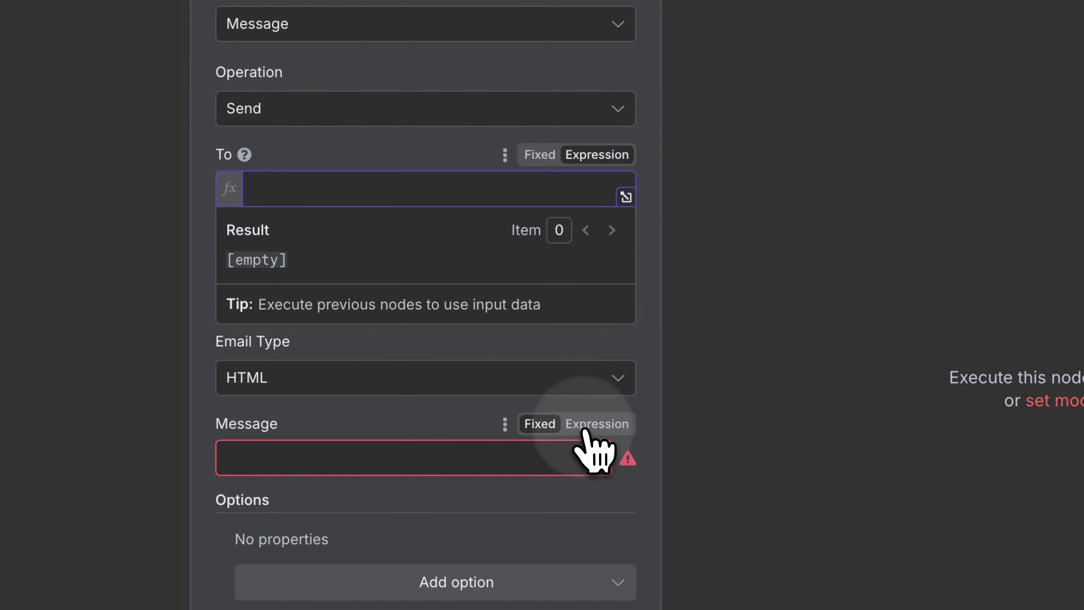
pyautogui.click(596, 424)
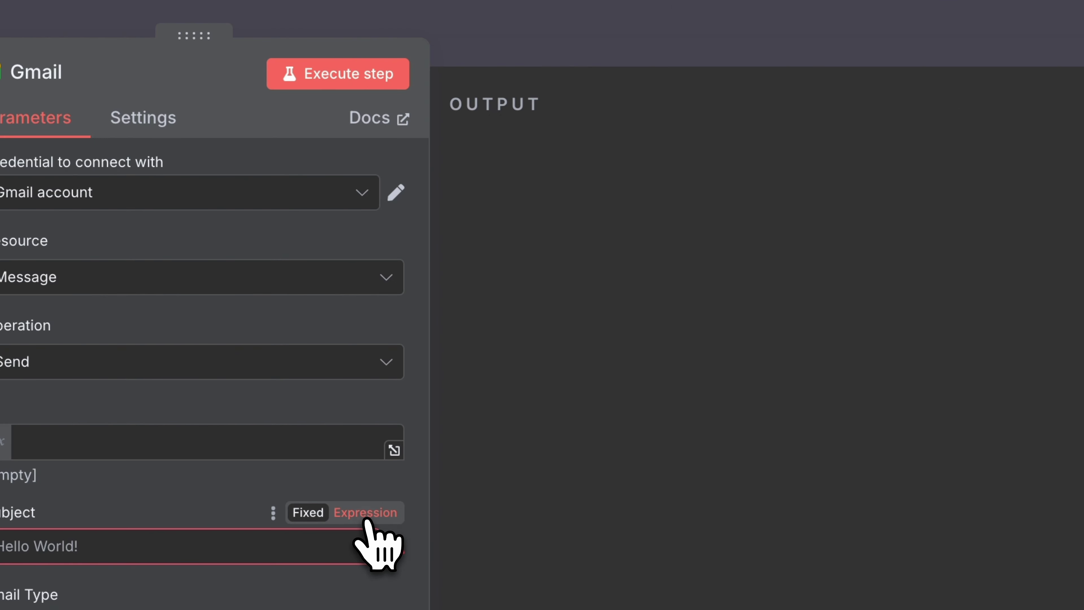
pyautogui.click(597, 260)
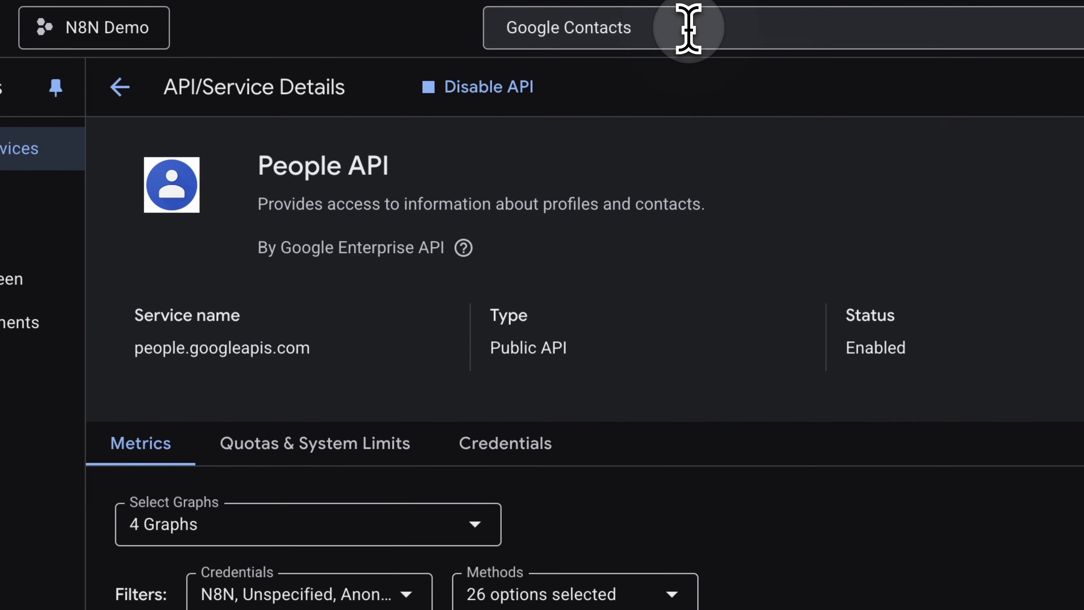
# In Google Cloud, search for Gmail and enable the Gmail API.
pyautogui.click(689, 29)
pyautogui.write('Gmail')
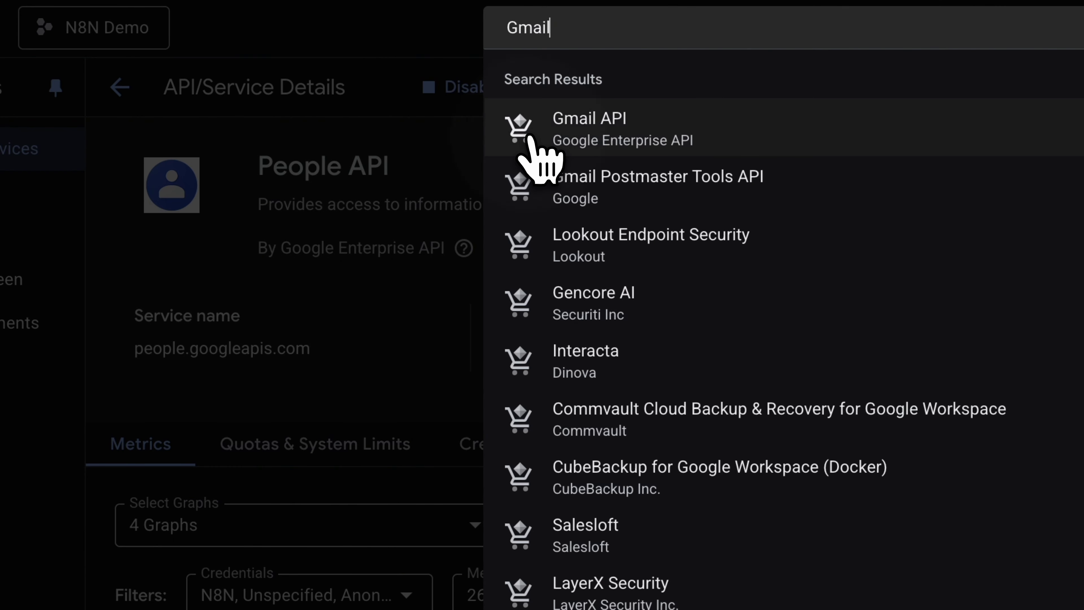
pyautogui.click(529, 141)
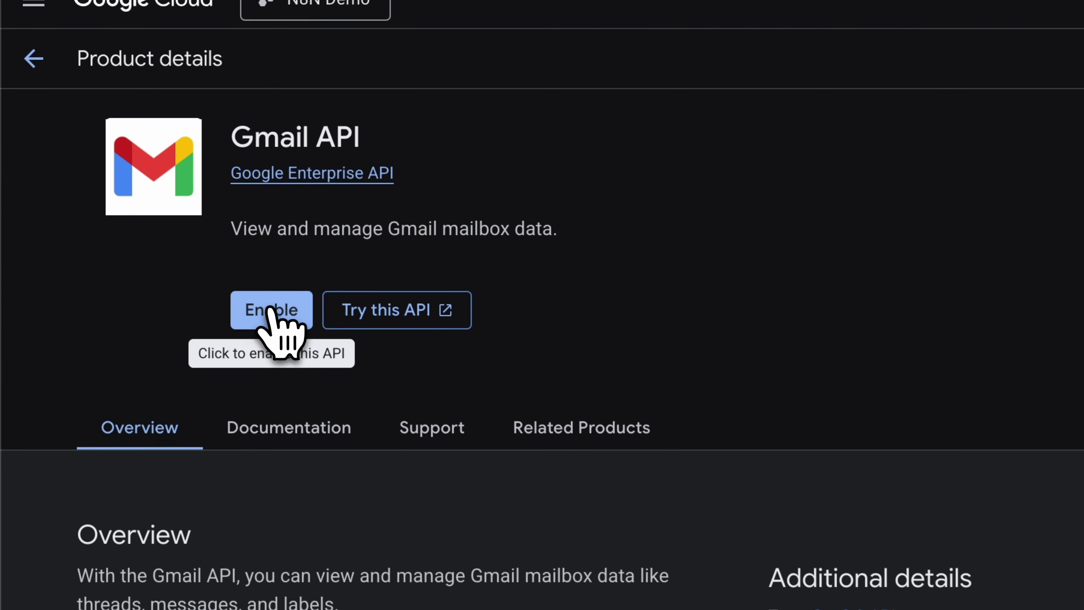
pyautogui.click(270, 309)
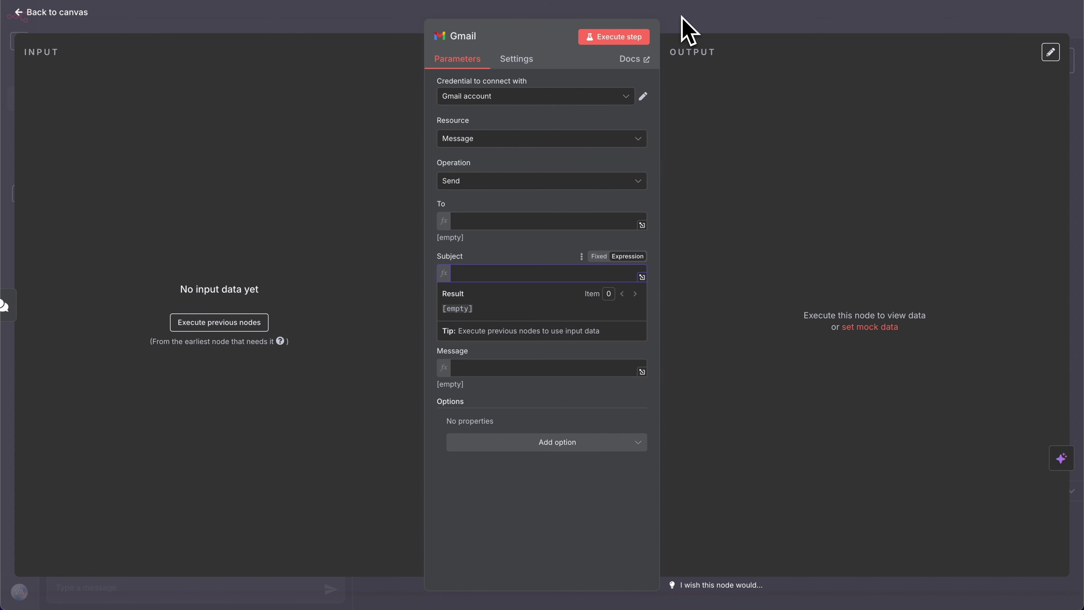
# Return to the n8n canvas, search the available nodes for Google, and look through the list of Google integrations.
pyautogui.press('Escape')
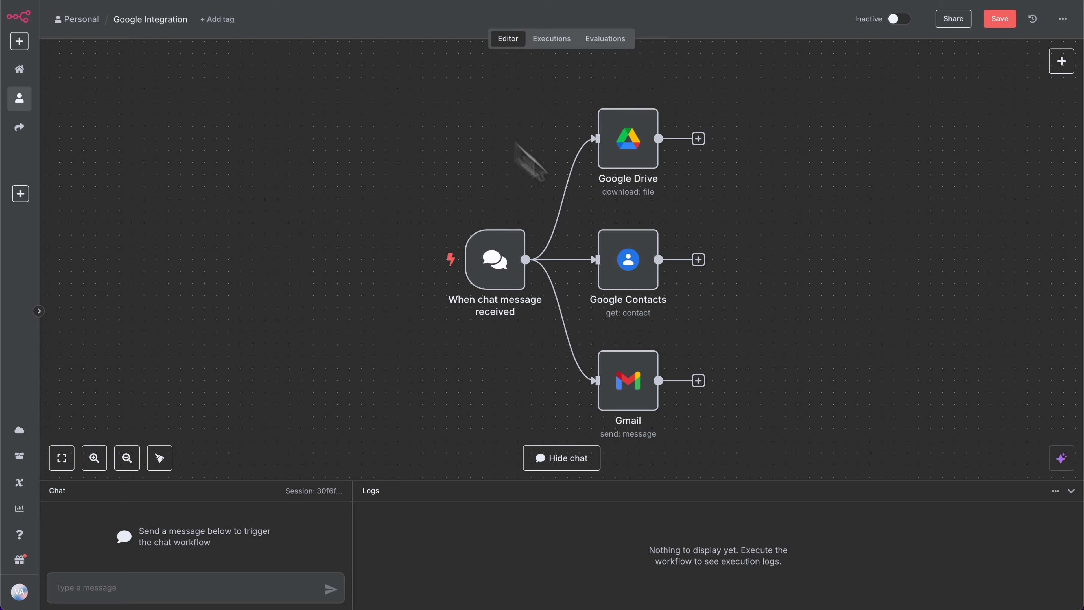
pyautogui.click(812, 307)
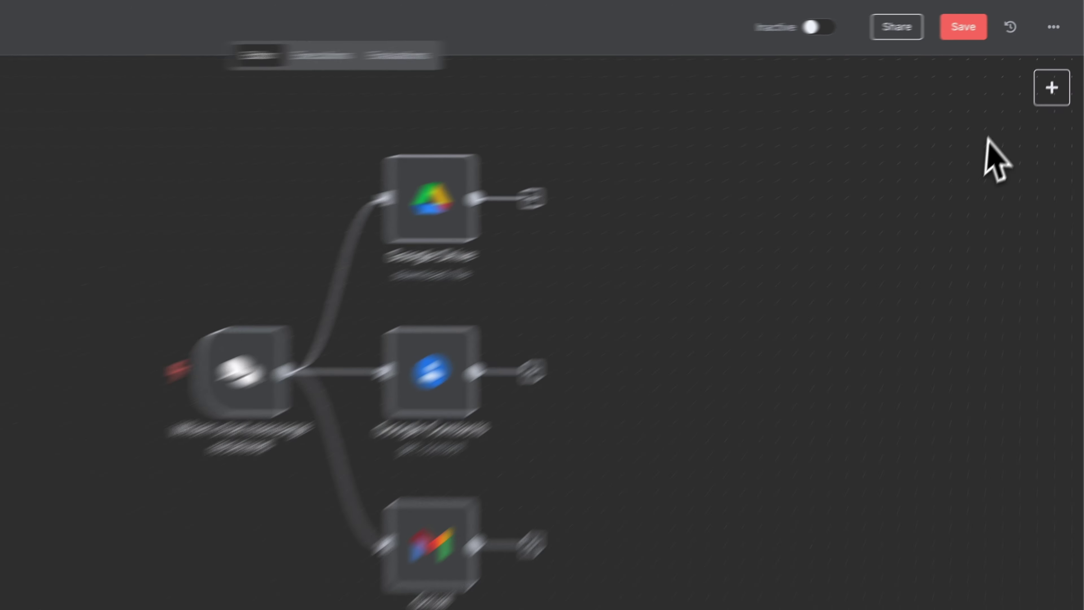
pyautogui.click(1038, 122)
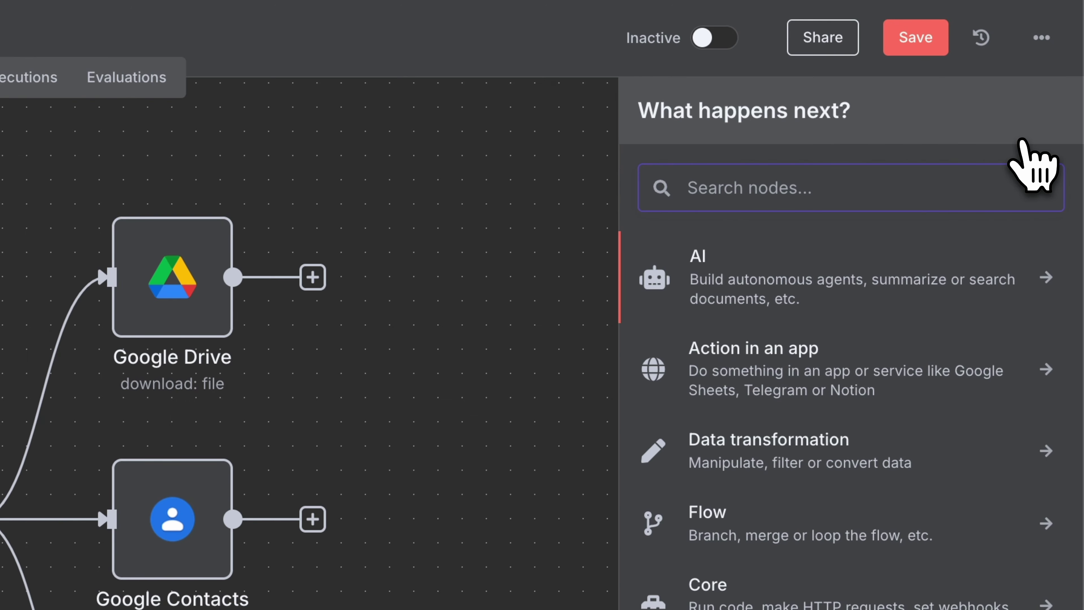
pyautogui.write('Google')
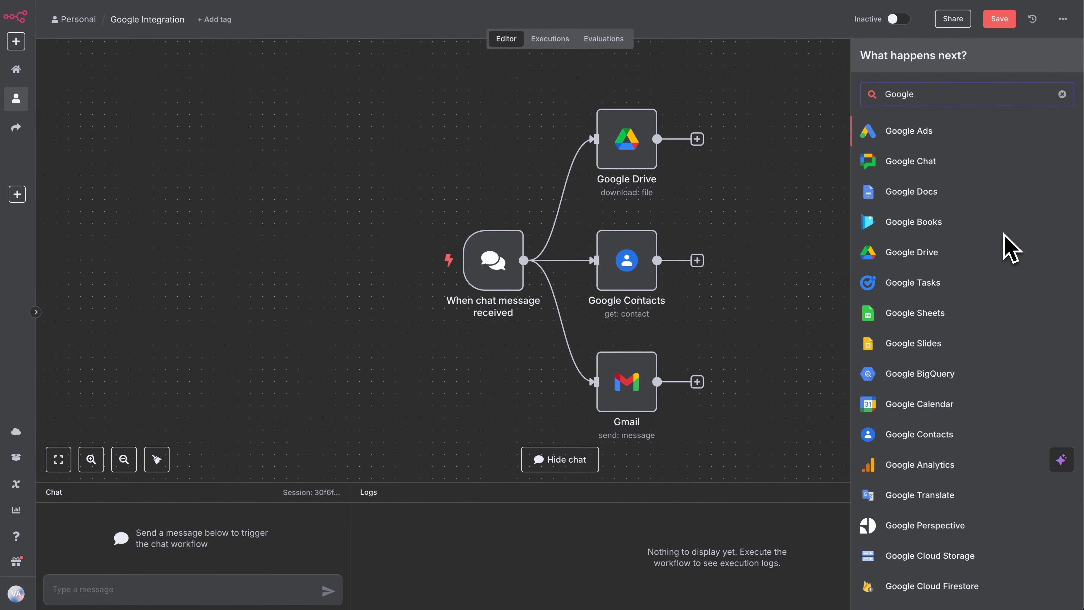
pyautogui.scroll(-20, 1008, 244)
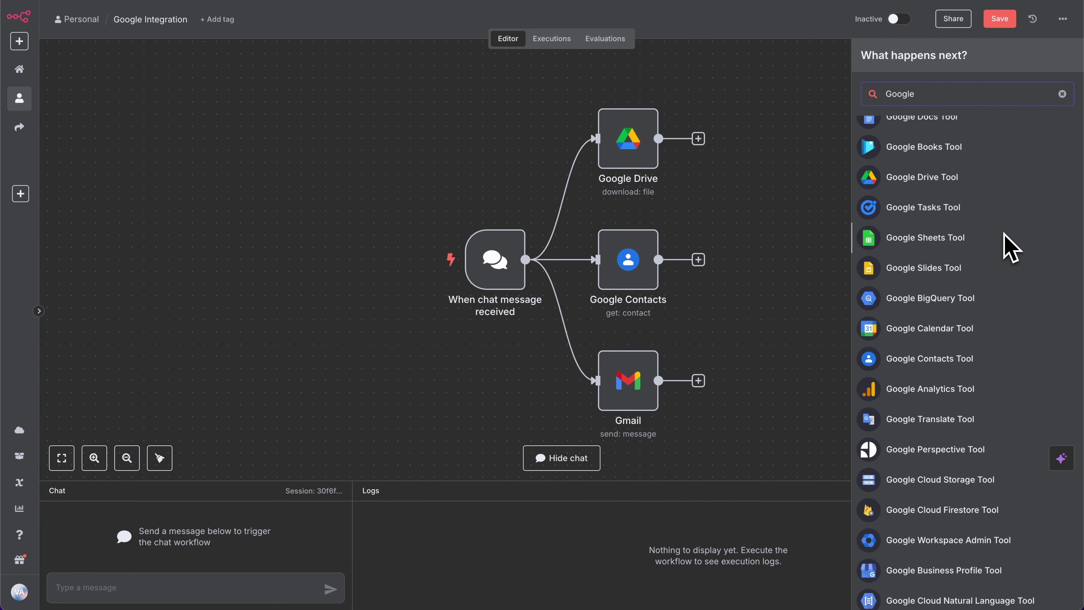
pyautogui.scroll(20, 1041, 145)
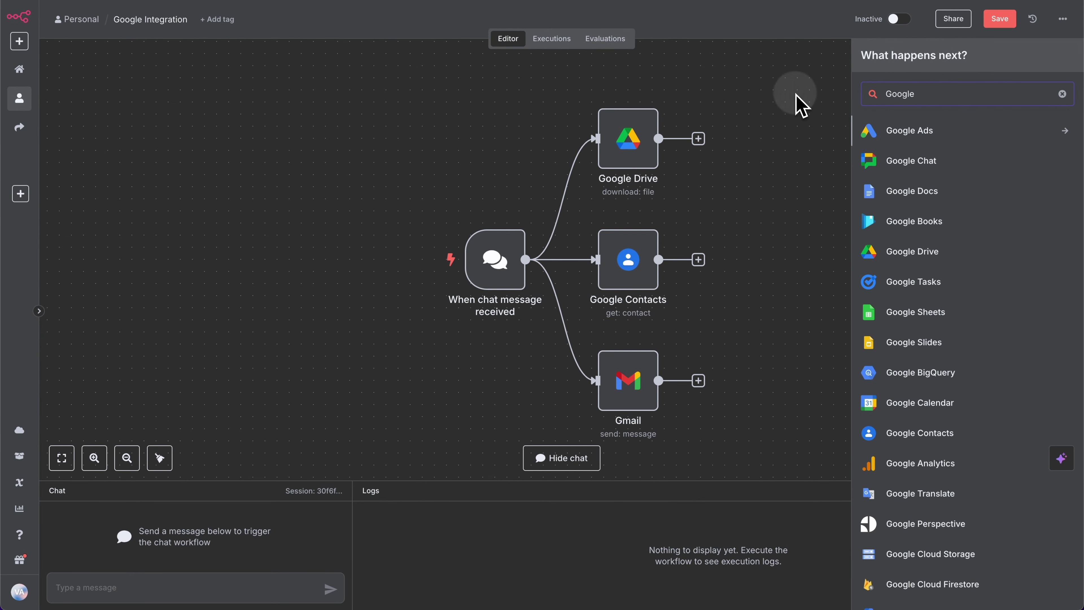